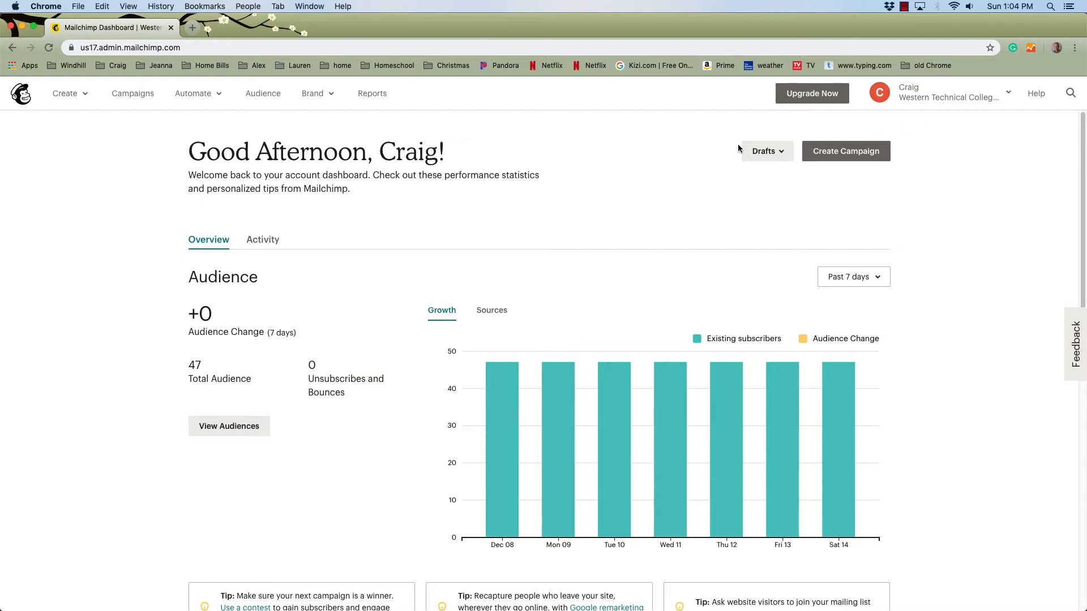
Step: Create a new email campaign named with the account owner's full name and begin it
{"action": "left_click", "coordinate": [72, 97]}
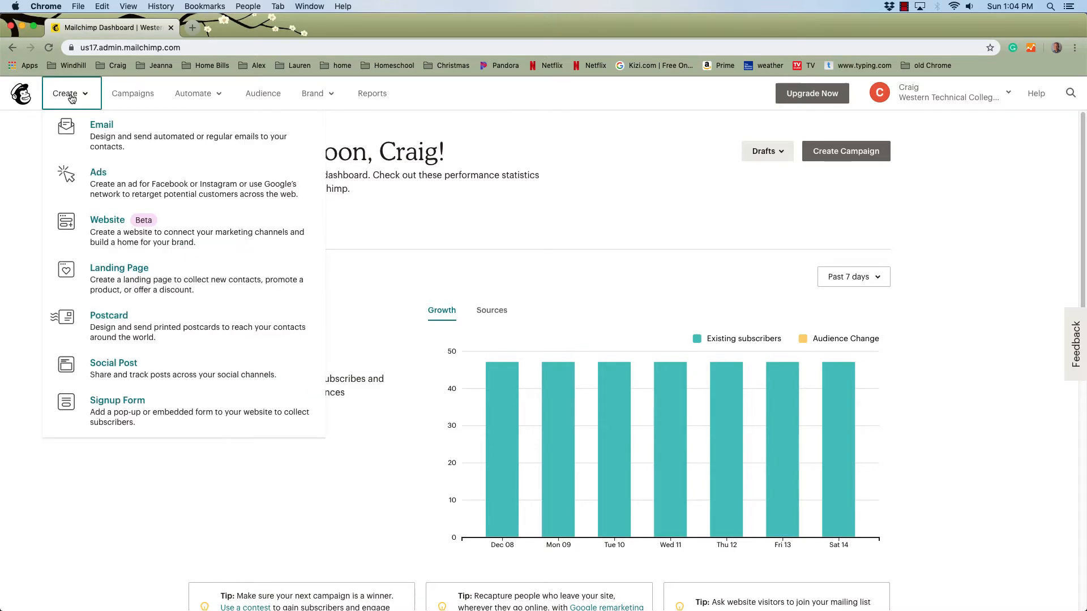
{"action": "left_click", "coordinate": [102, 125]}
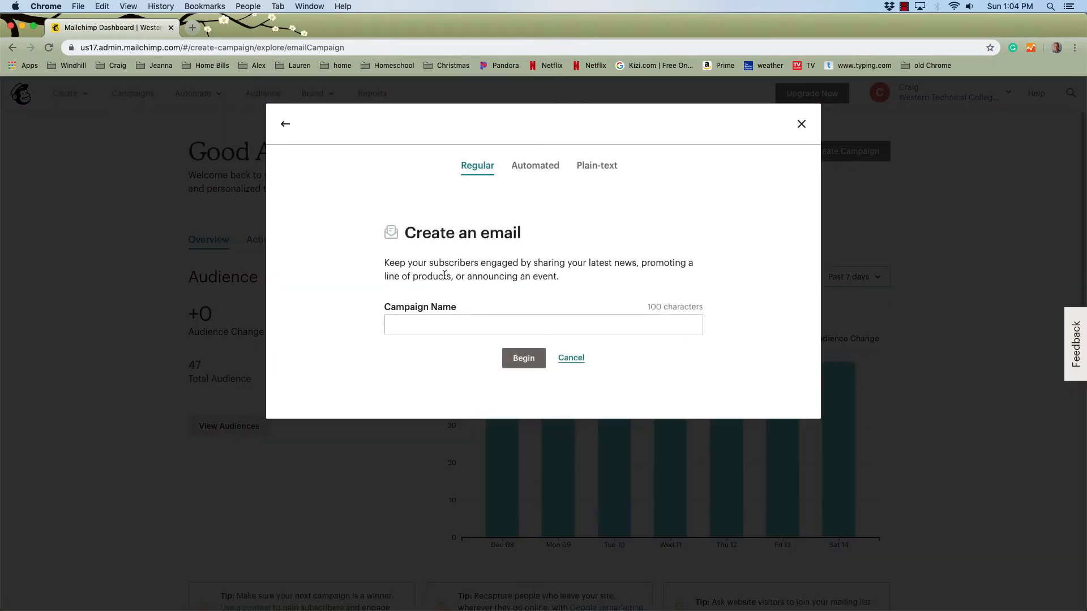
{"action": "left_click", "coordinate": [408, 326]}
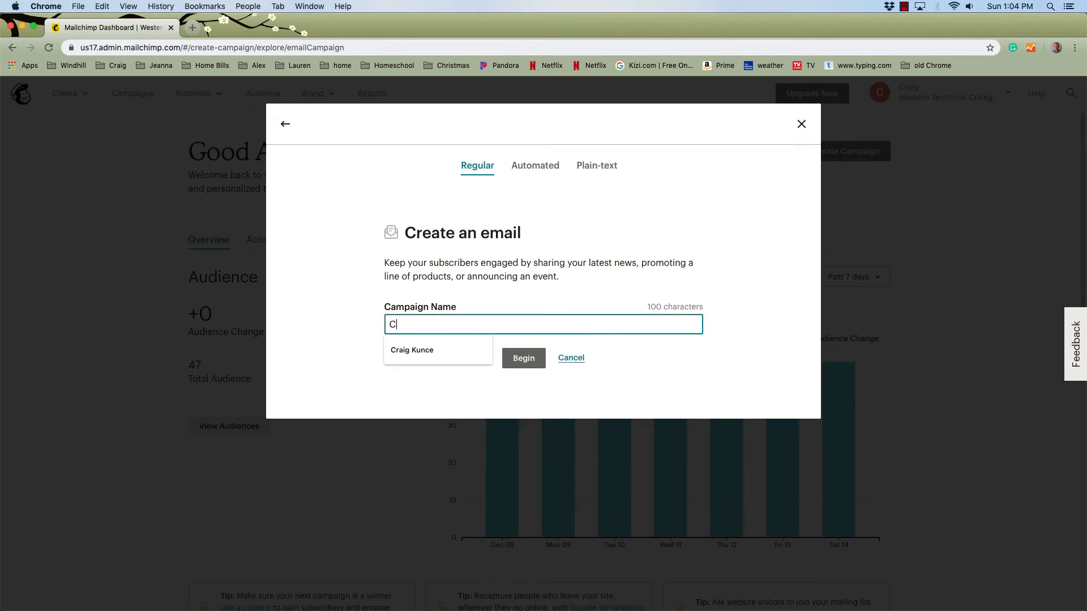
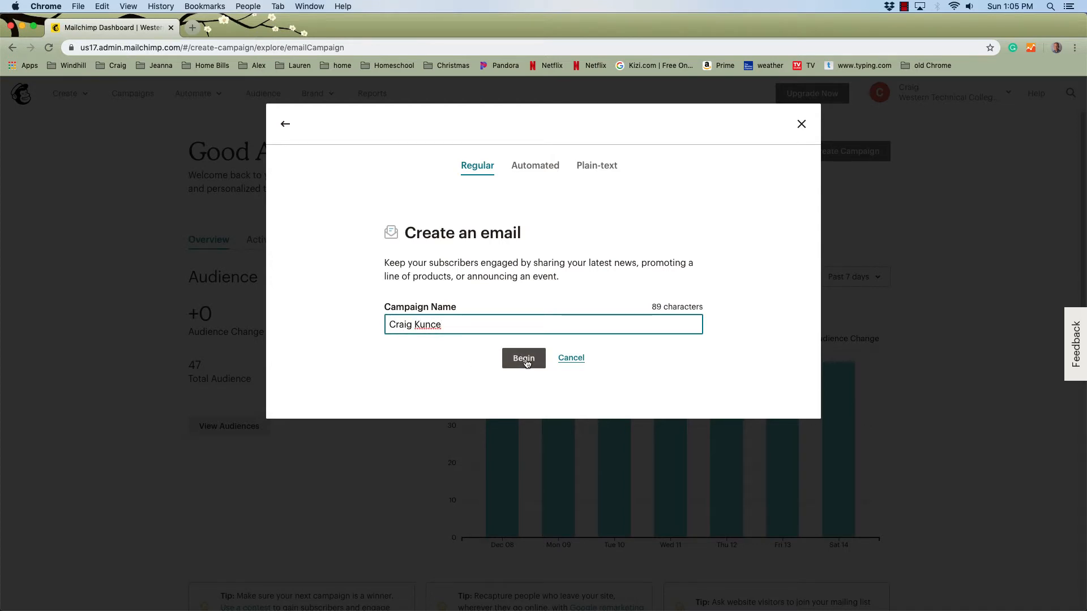
{"action": "left_click", "coordinate": [526, 362]}
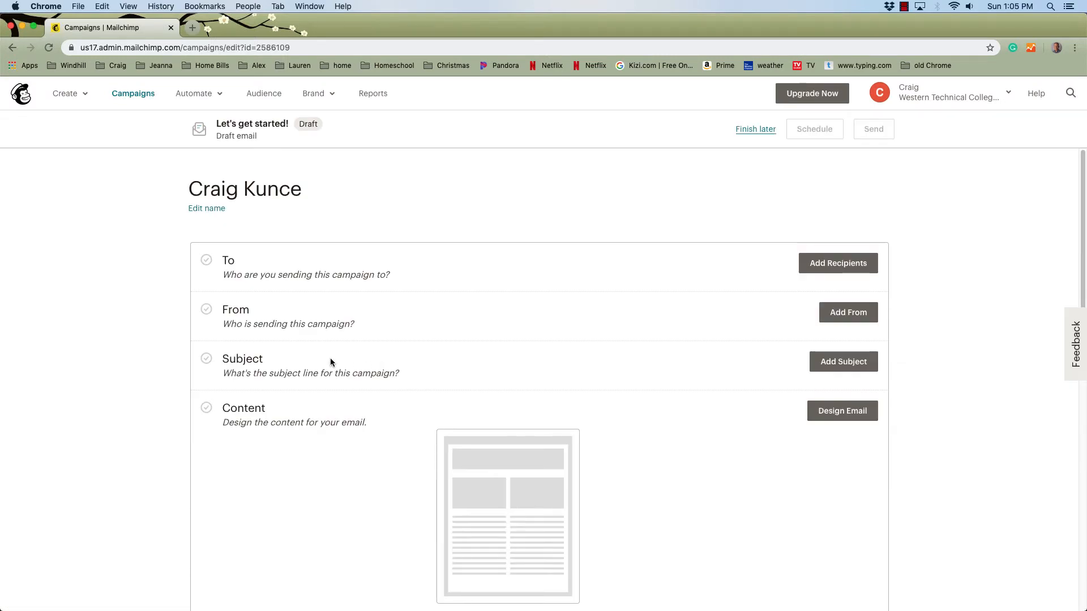
Step: Back out of the recipient and sender settings unsaved, then bring up the subject line form
{"action": "scroll", "coordinate": [331, 362], "scroll_direction": "down", "scroll_amount": 2}
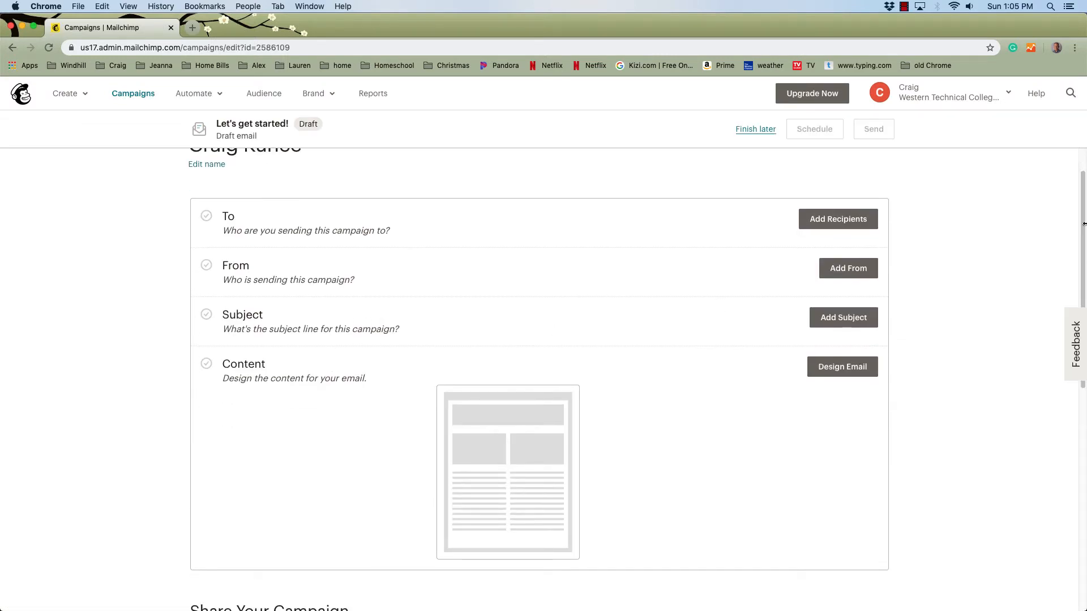
{"action": "scroll", "coordinate": [1084, 224], "scroll_direction": "up", "scroll_amount": 2}
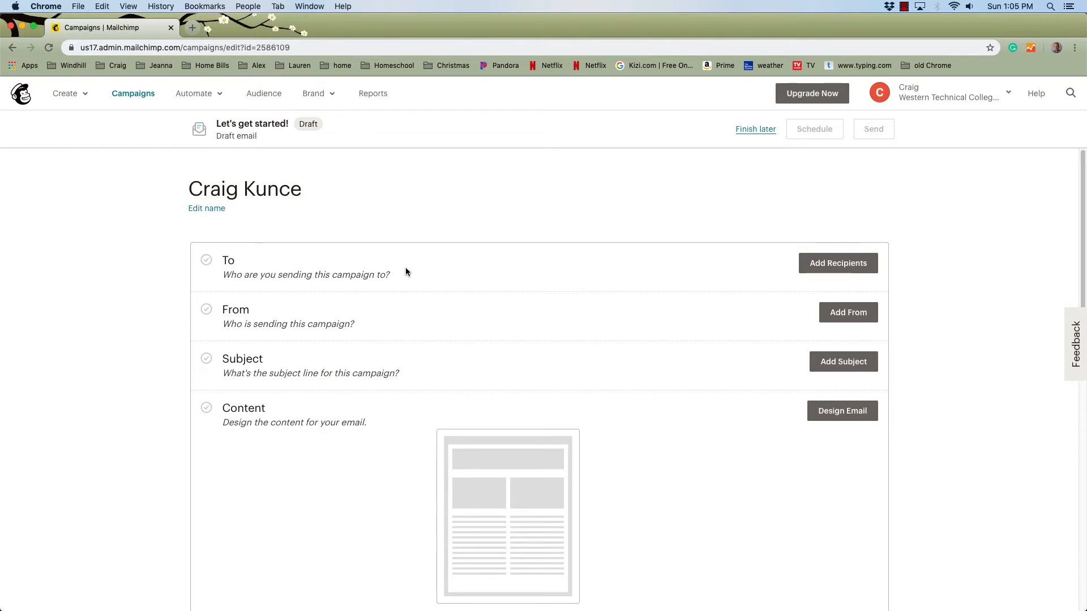
{"action": "left_click", "coordinate": [845, 264]}
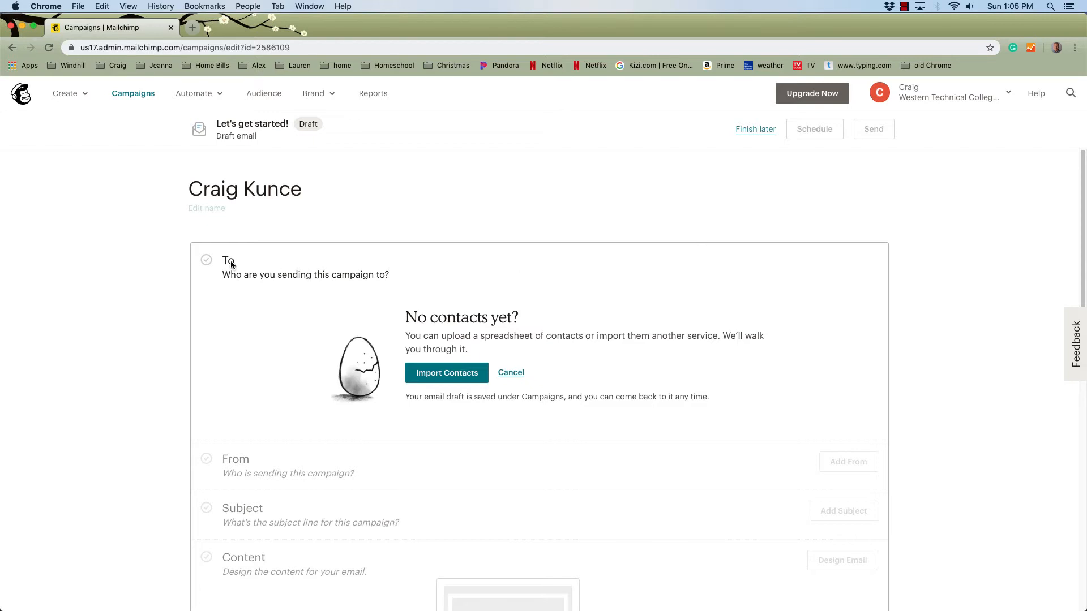
{"action": "left_click", "coordinate": [511, 373]}
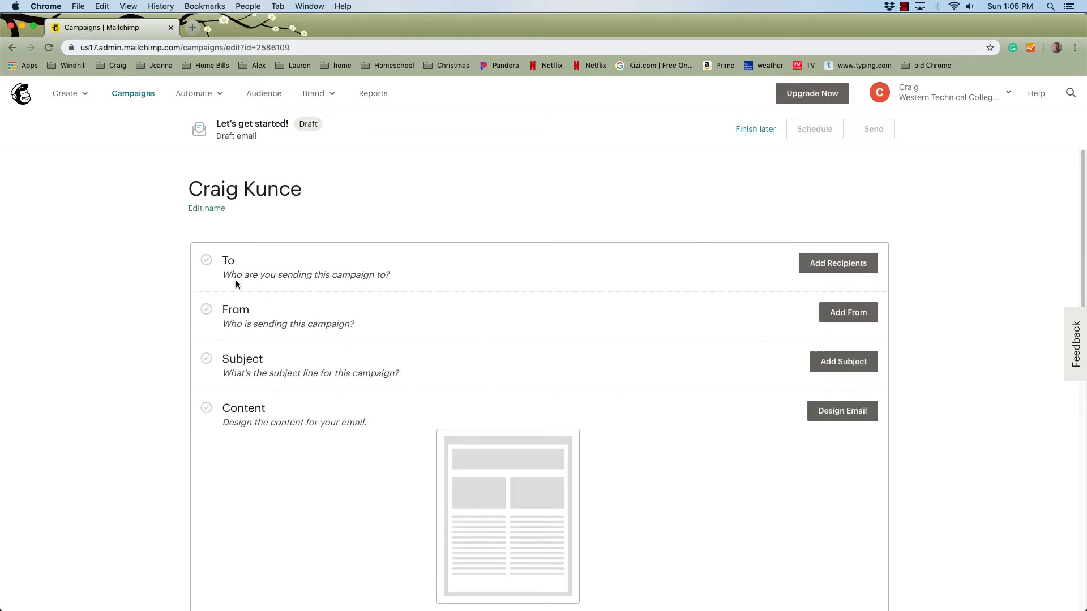
{"action": "left_click", "coordinate": [841, 313]}
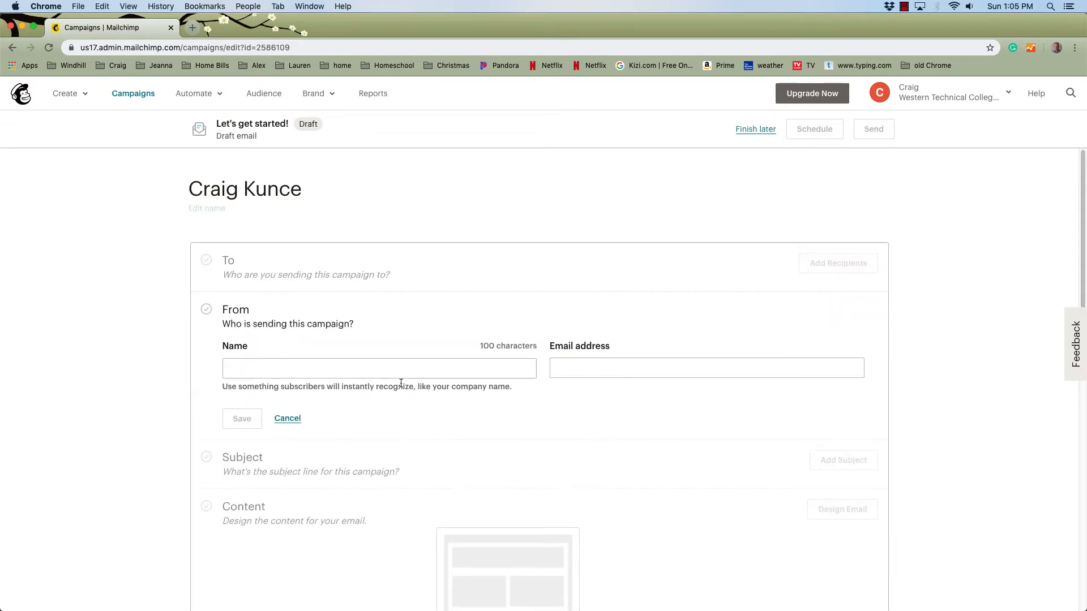
{"action": "left_click", "coordinate": [287, 419]}
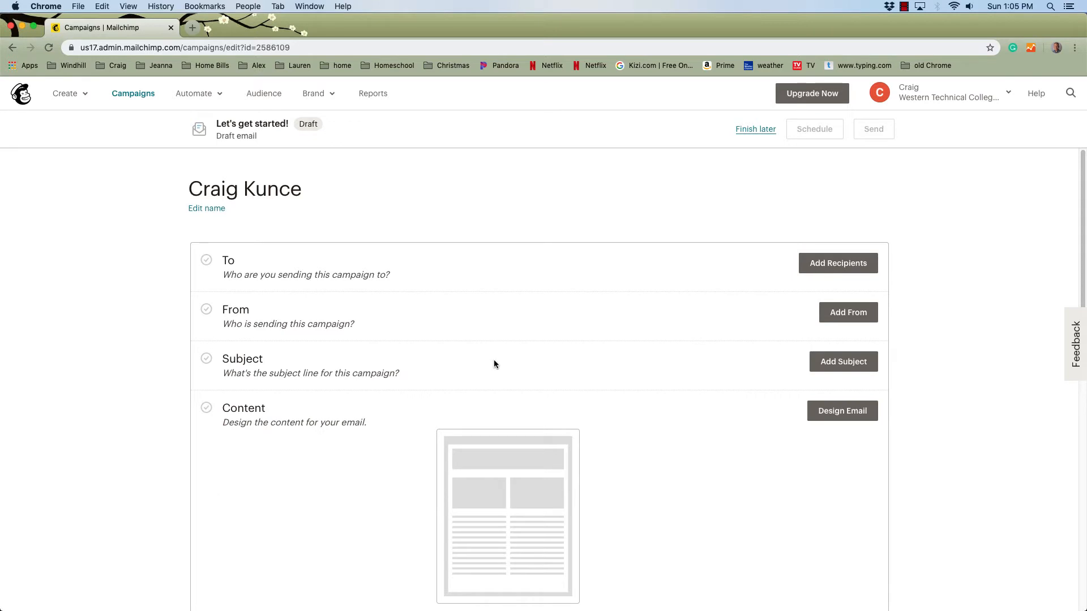
{"action": "left_click", "coordinate": [858, 365]}
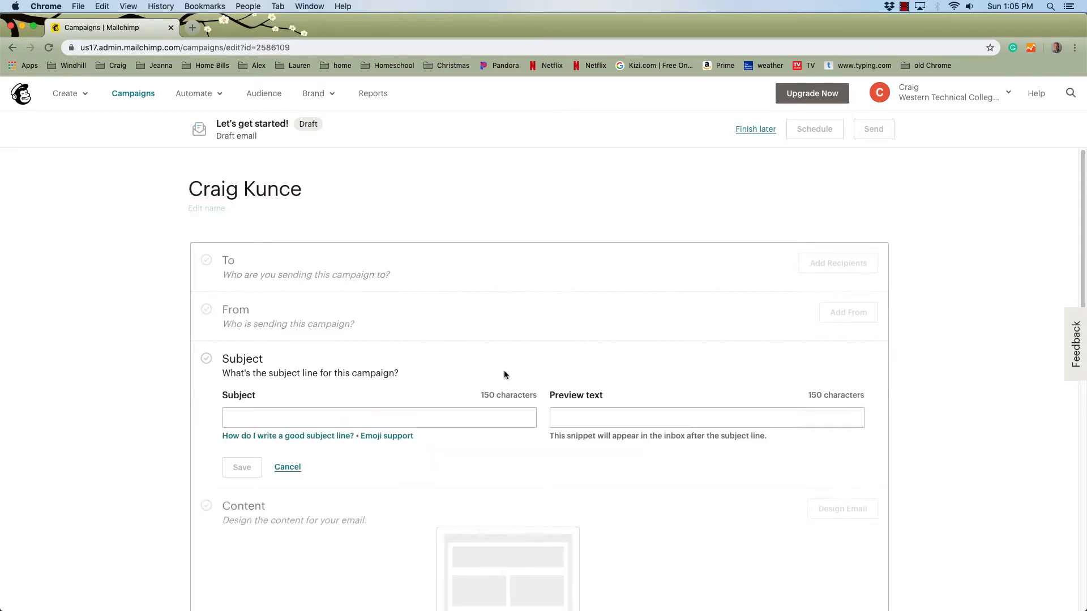
Step: Replace the placeholder subject 'My new email blast' with 'News and Events' and save it
{"action": "left_click", "coordinate": [243, 419]}
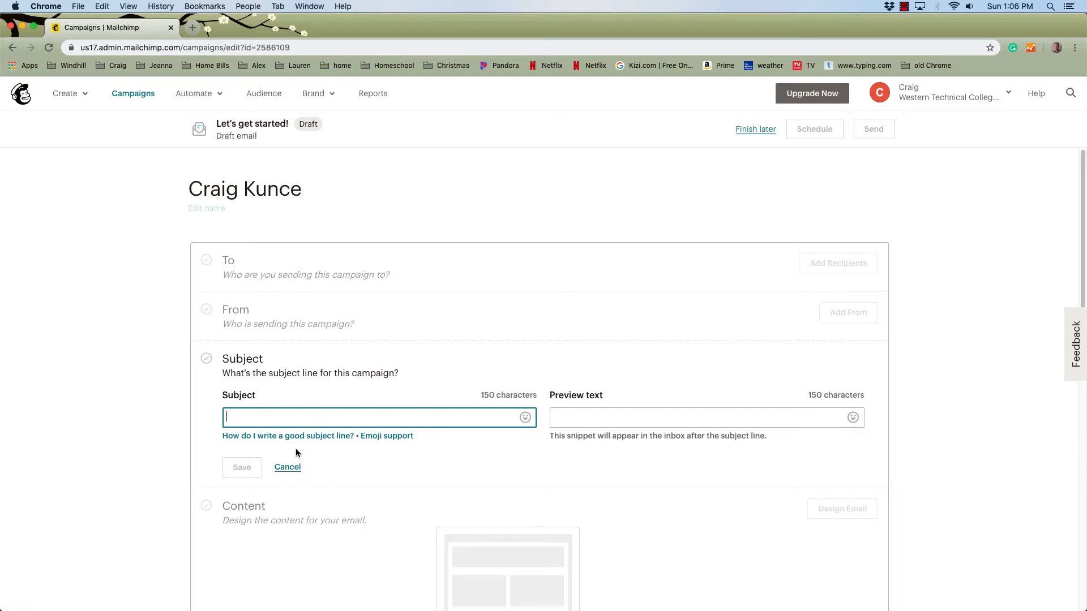
{"action": "type", "text": "My new "}
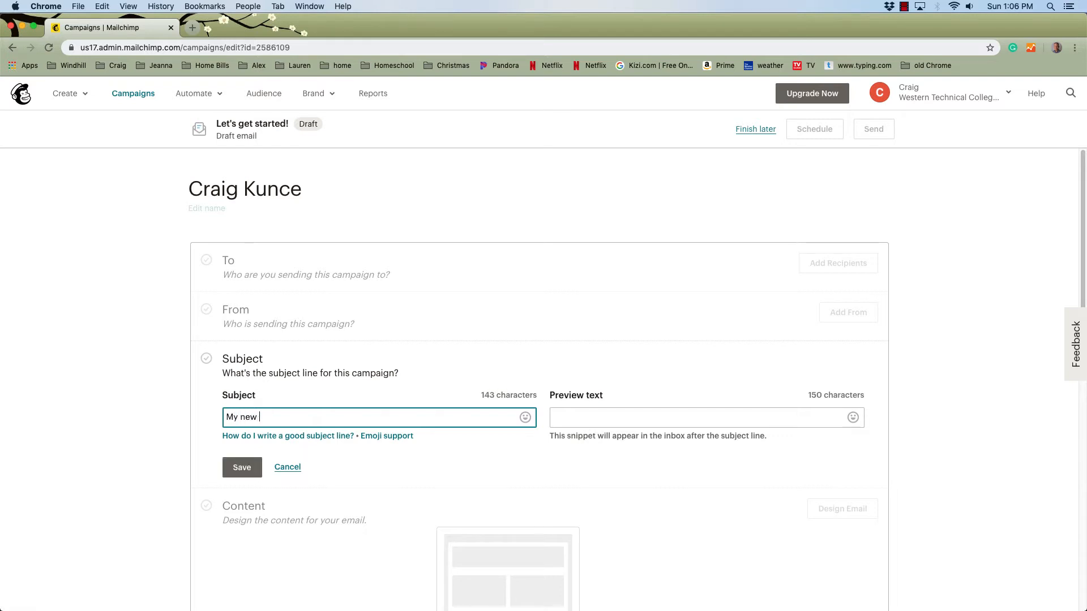
{"action": "type", "text": "email blast"}
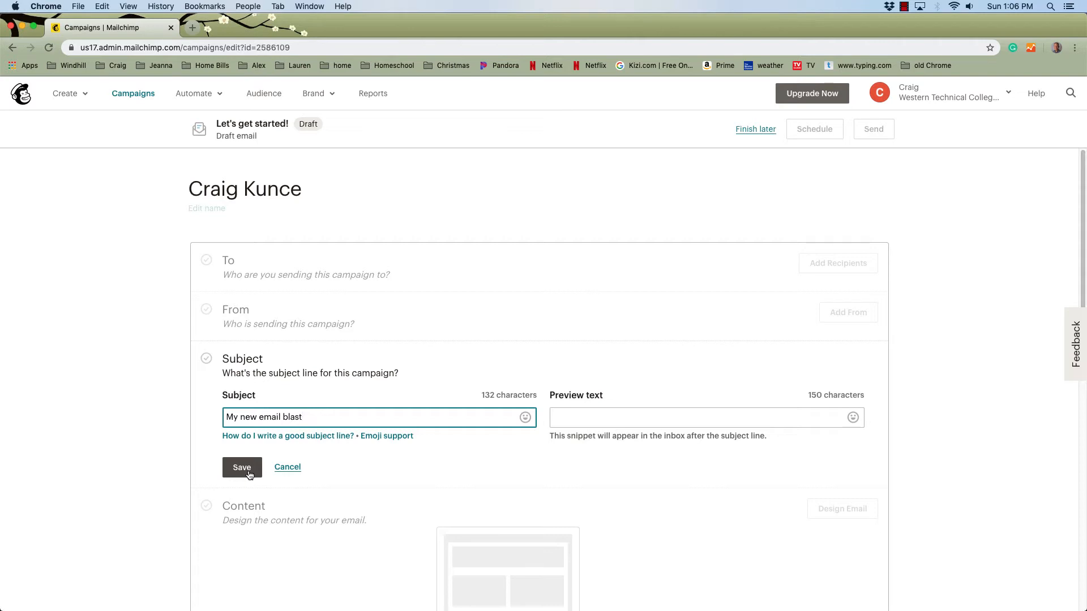
{"action": "left_click_drag", "start_coordinate": [314, 416], "coordinate": [210, 414]}
{"action": "type", "text": "New"}
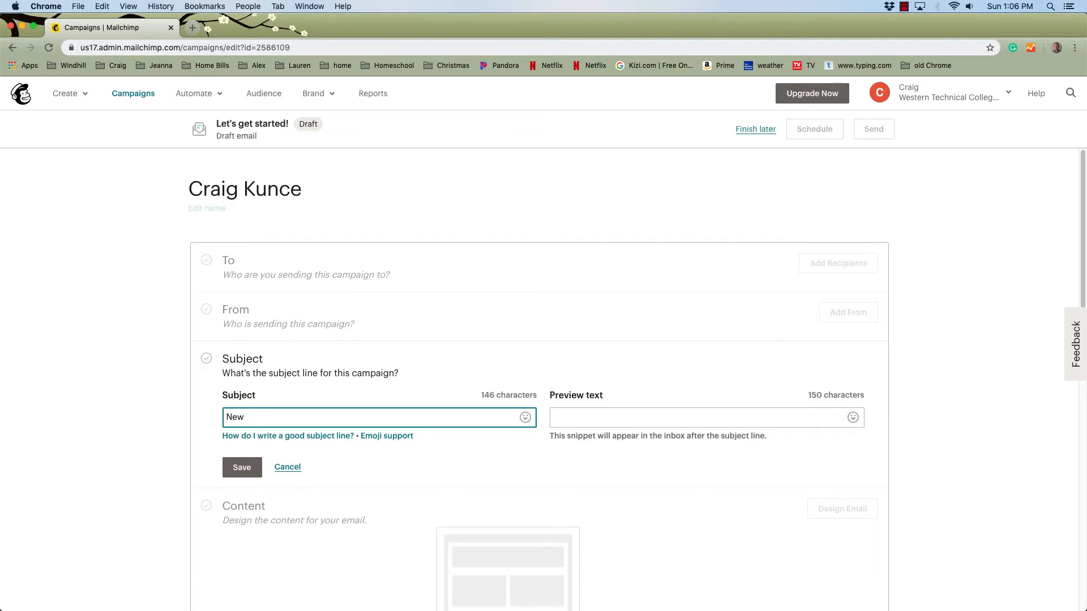
{"action": "key", "text": "BackSpace"}
{"action": "type", "text": "s and Events"}
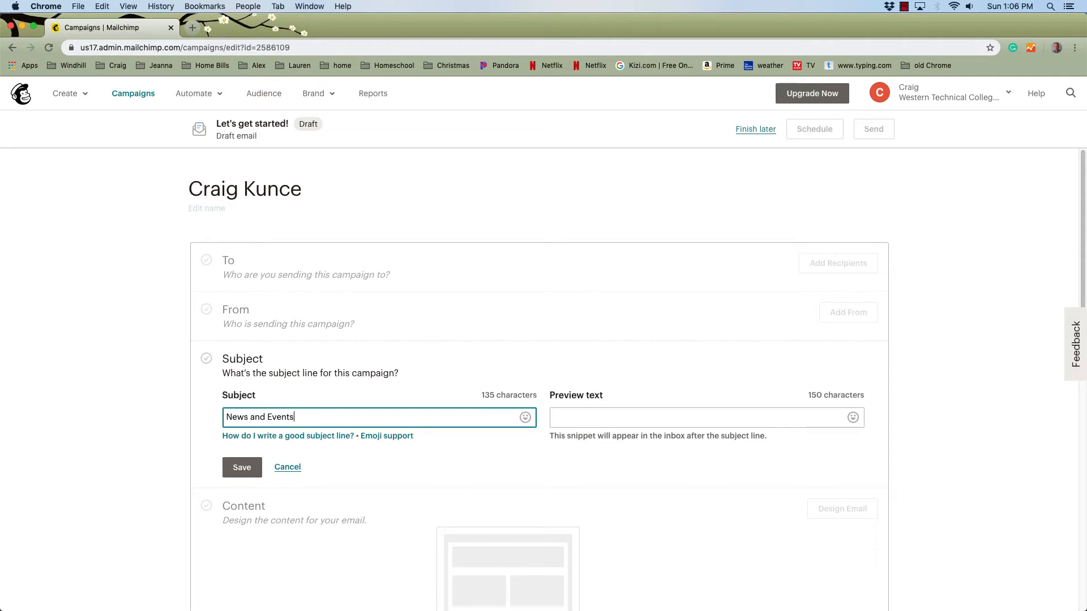
{"action": "left_click", "coordinate": [249, 470]}
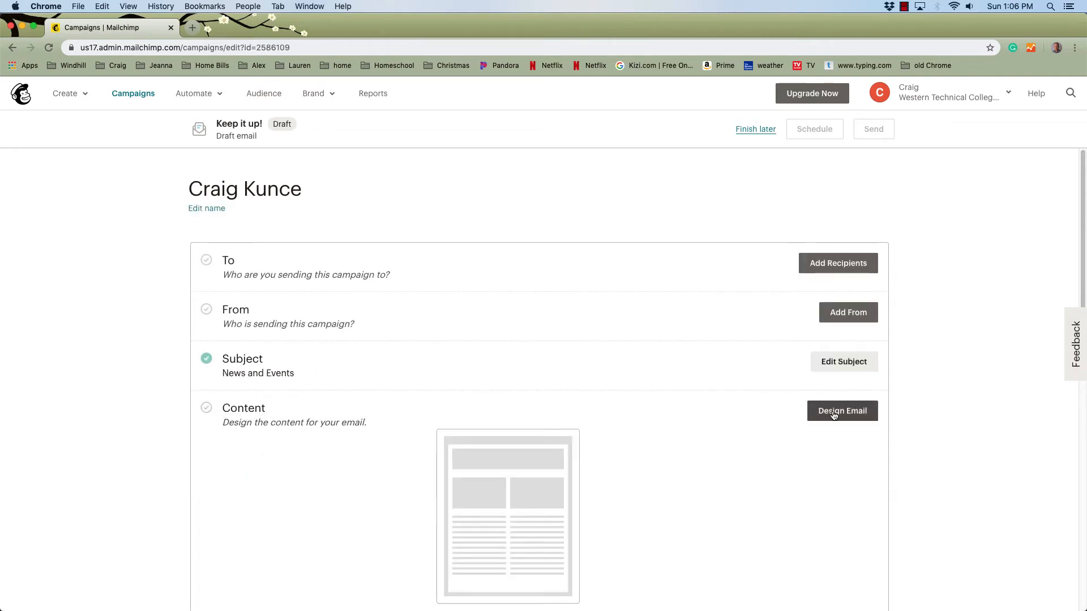
Step: Apply the saved 'Graphic Design - Main Template' from the Saved templates as the email design
{"action": "left_click", "coordinate": [833, 415]}
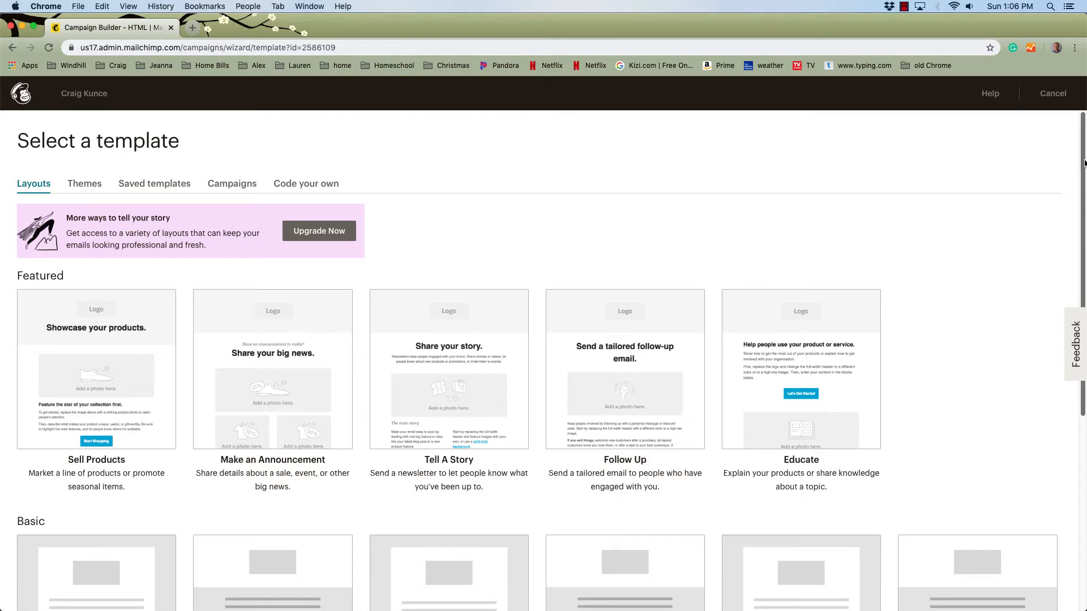
{"action": "left_click_drag", "start_coordinate": [1080, 164], "coordinate": [1075, 329]}
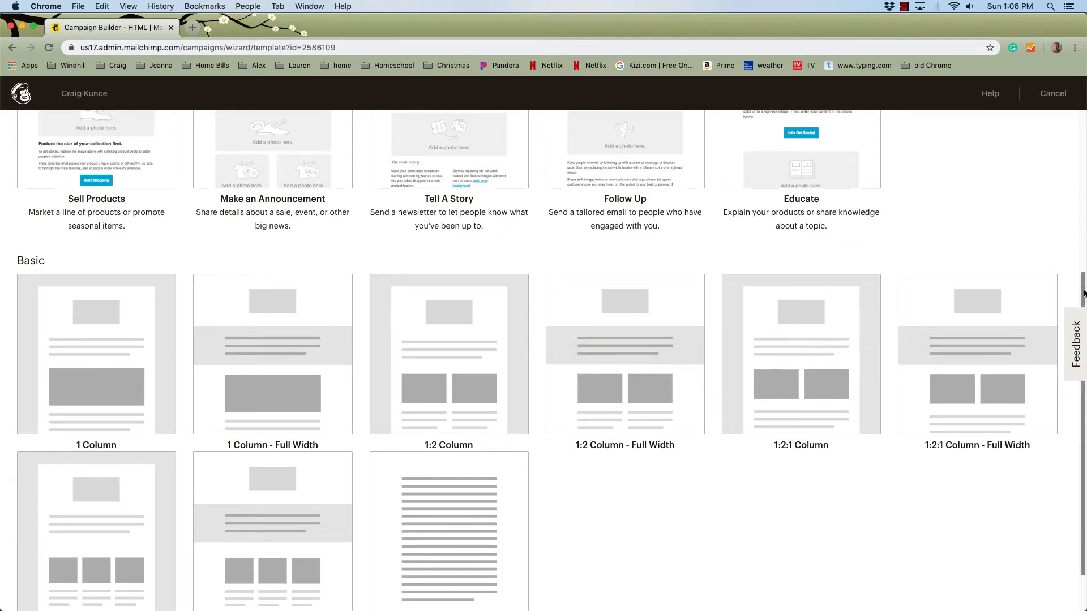
{"action": "left_click_drag", "start_coordinate": [1083, 283], "coordinate": [1084, 123]}
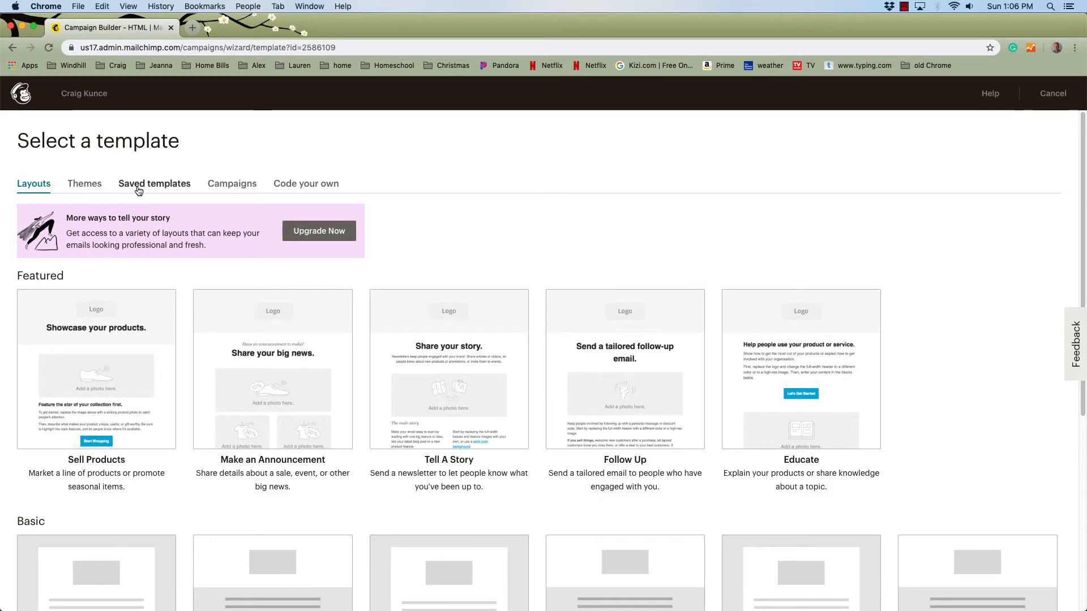
{"action": "left_click", "coordinate": [162, 188]}
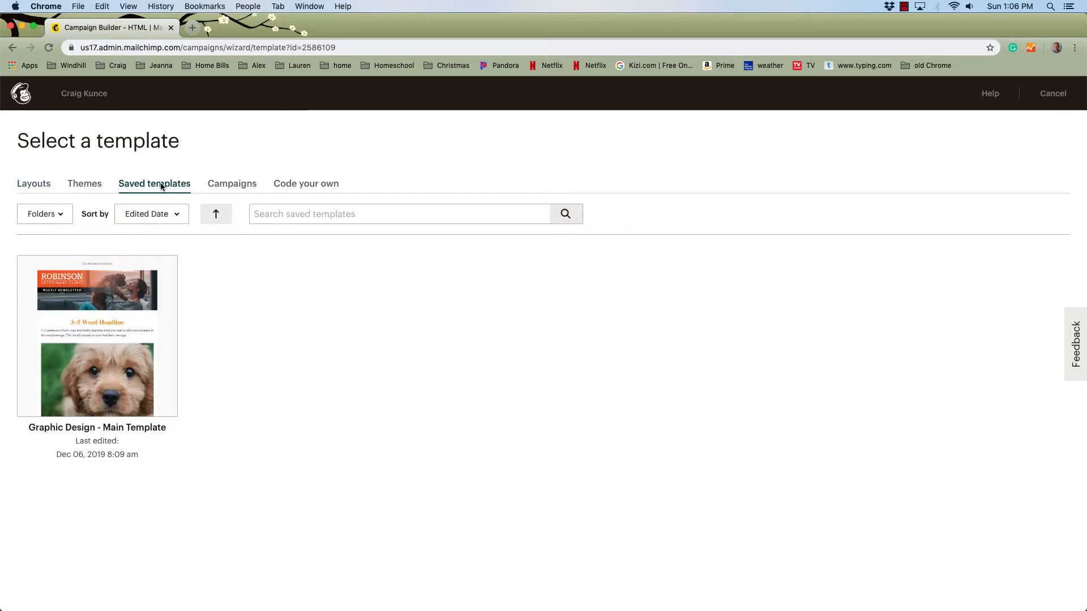
{"action": "left_click", "coordinate": [103, 304]}
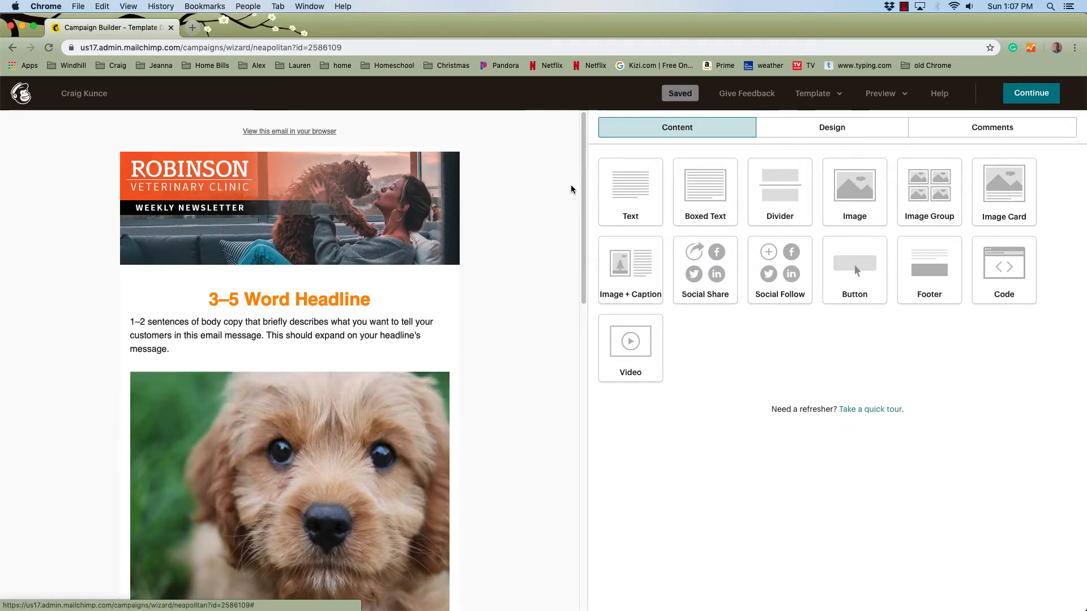
{"action": "left_click_drag", "start_coordinate": [588, 371], "coordinate": [661, 365]}
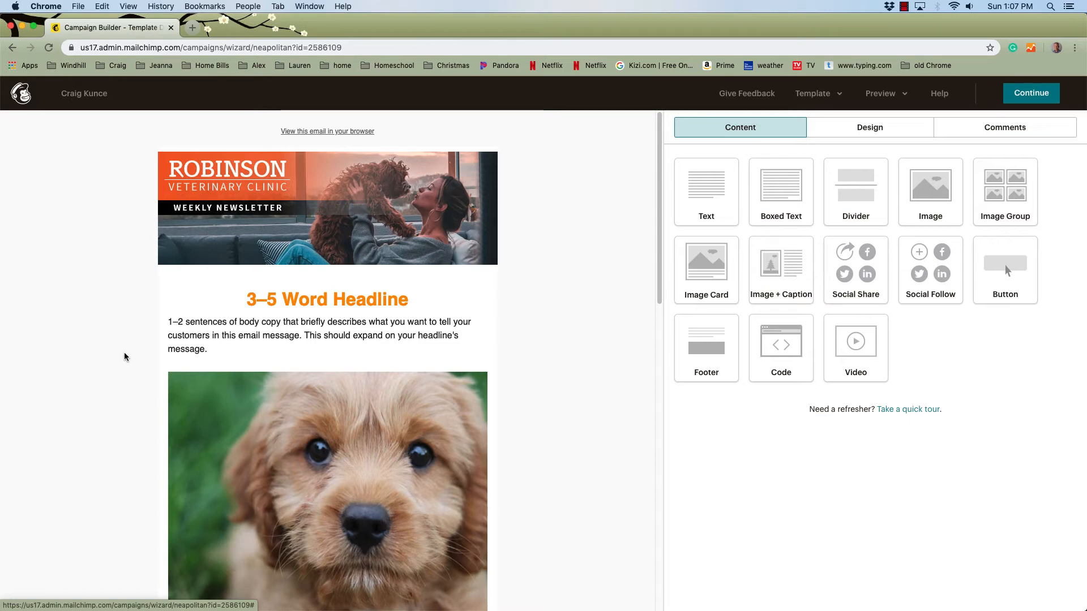
{"action": "scroll", "coordinate": [121, 357], "scroll_direction": "down", "scroll_amount": 3}
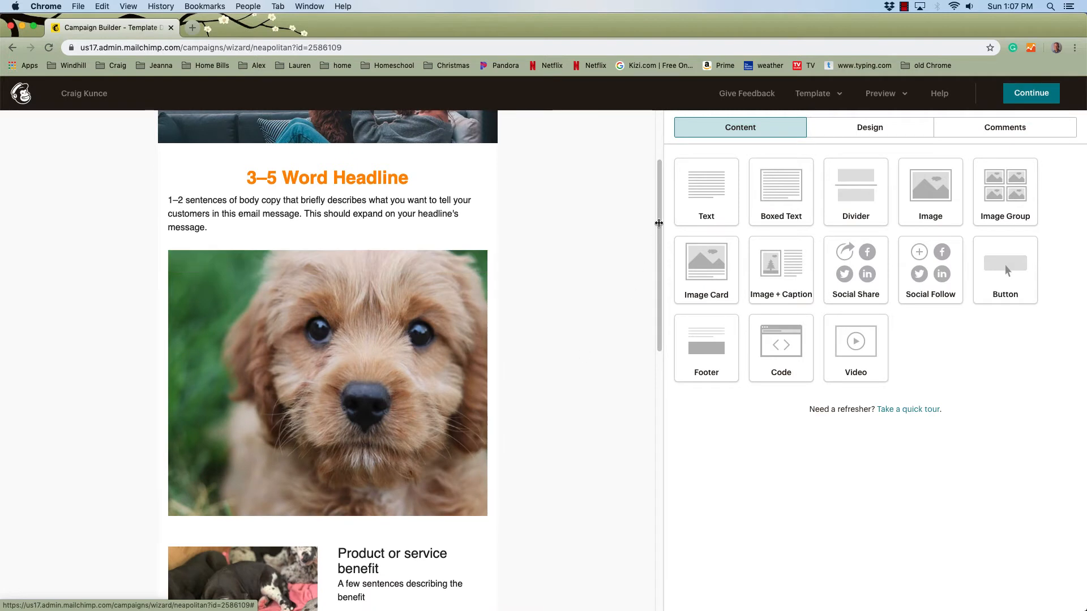
{"action": "left_click_drag", "start_coordinate": [658, 214], "coordinate": [640, 453]}
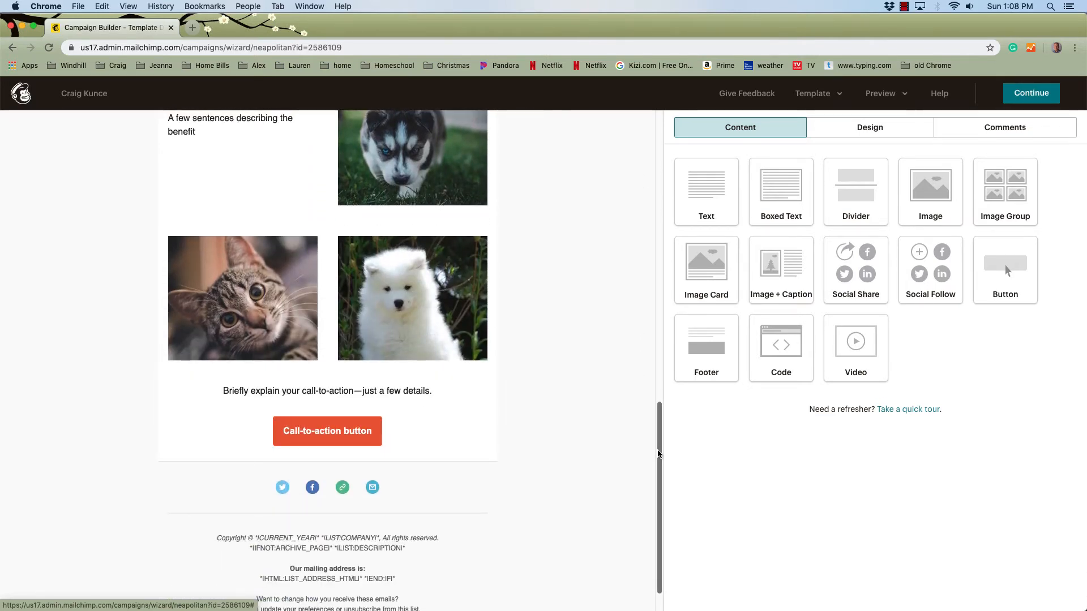
{"action": "mouse_move", "coordinate": [659, 453]}
{"action": "left_mouse_down"}
{"action": "mouse_move", "coordinate": [663, 183]}
{"action": "mouse_move", "coordinate": [650, 443]}
{"action": "left_mouse_up"}
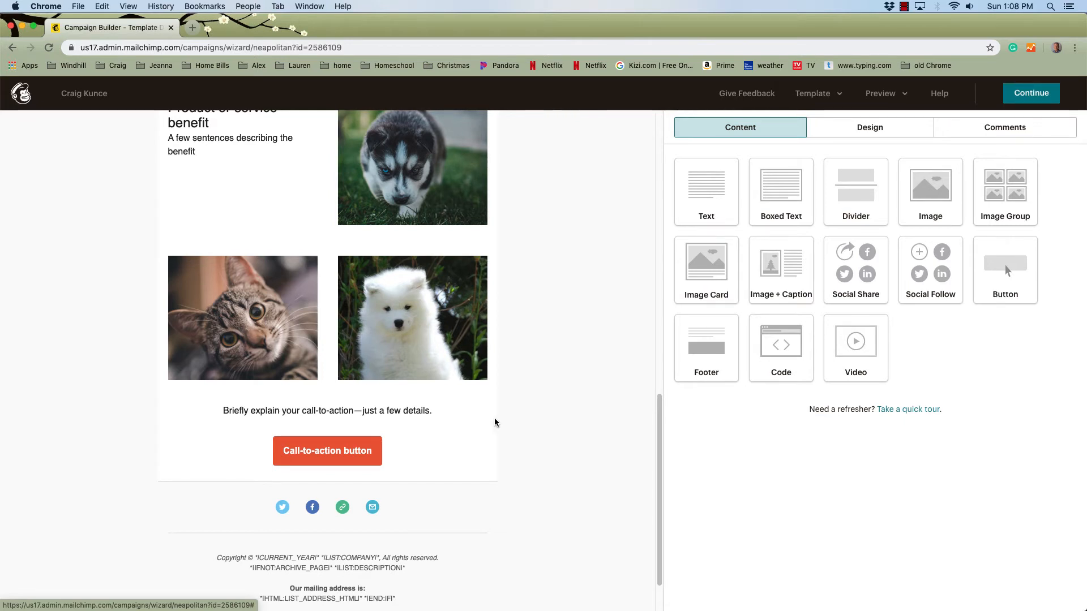
{"action": "mouse_move", "coordinate": [358, 449]}
{"action": "mouse_move", "coordinate": [404, 469]}
{"action": "left_click_drag", "start_coordinate": [660, 411], "coordinate": [627, 417]}
{"action": "mouse_move", "coordinate": [315, 469]}
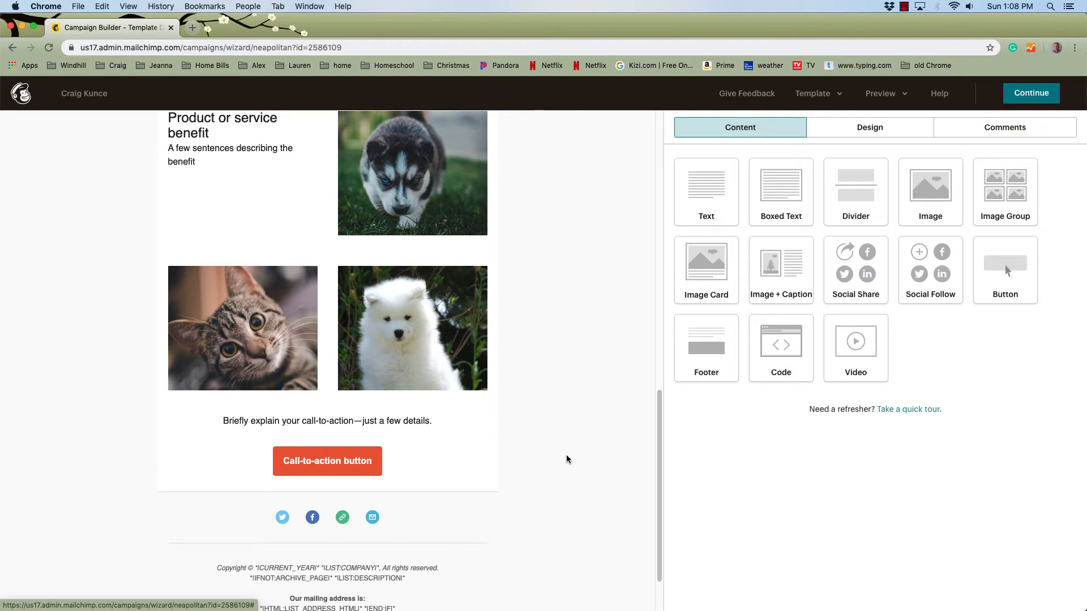
{"action": "mouse_move", "coordinate": [453, 516]}
{"action": "left_click_drag", "start_coordinate": [663, 430], "coordinate": [658, 430]}
{"action": "scroll", "coordinate": [654, 432], "scroll_direction": "down", "scroll_amount": 3}
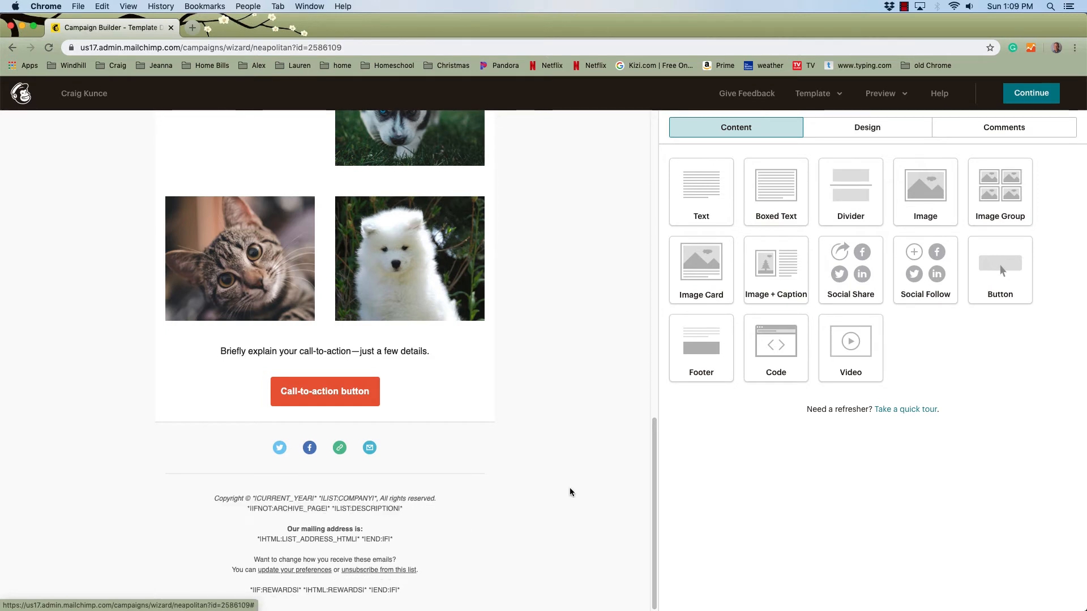
{"action": "left_click_drag", "start_coordinate": [652, 444], "coordinate": [643, 120]}
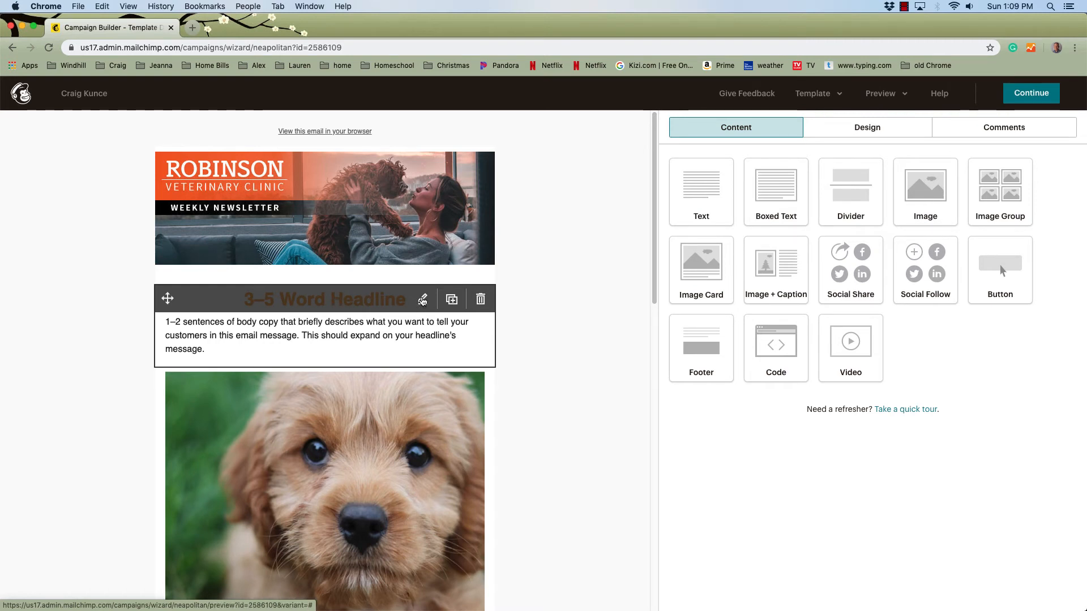
{"action": "left_click", "coordinate": [325, 307]}
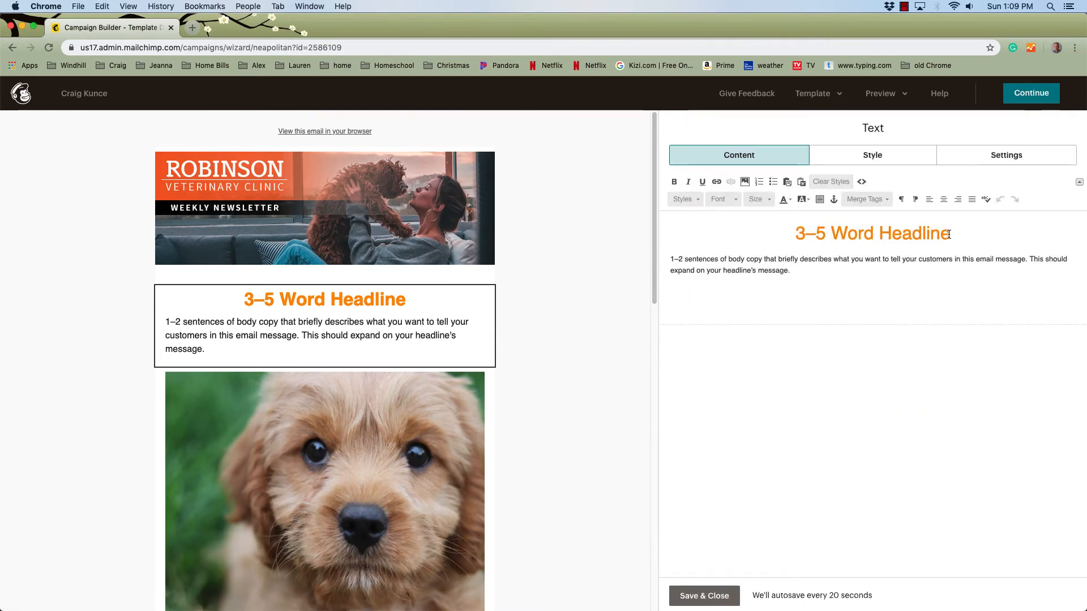
{"action": "left_click_drag", "start_coordinate": [951, 234], "coordinate": [794, 235]}
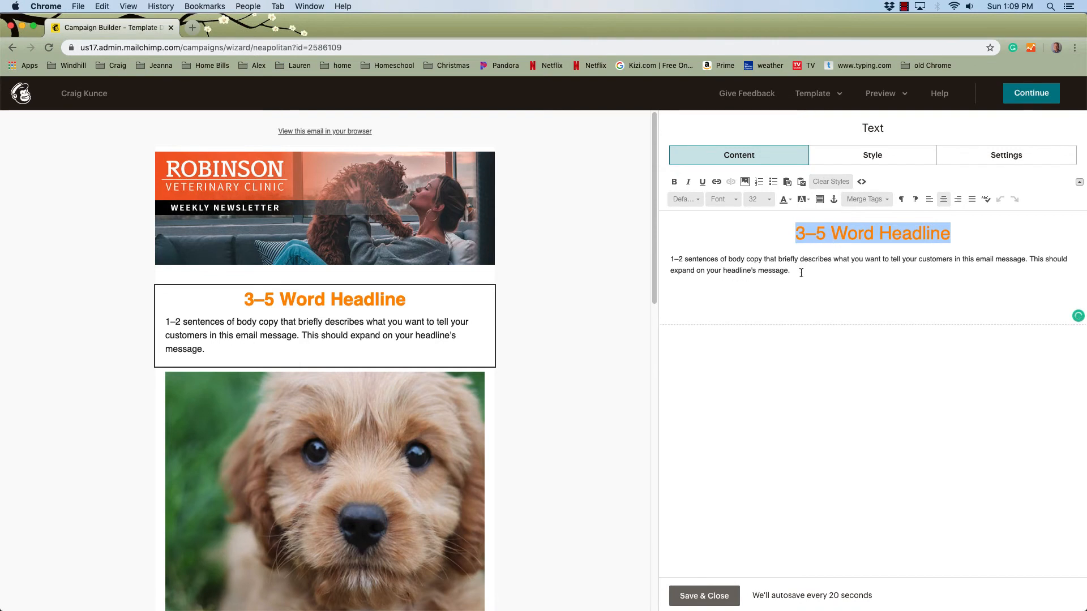
{"action": "left_click", "coordinate": [718, 596]}
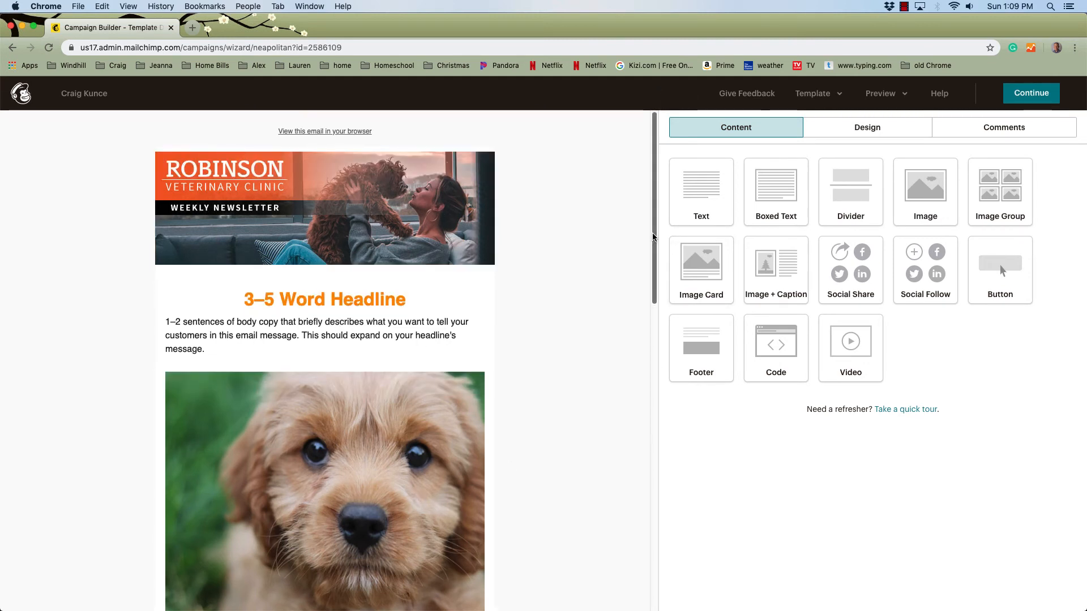
{"action": "left_click_drag", "start_coordinate": [654, 233], "coordinate": [608, 278]}
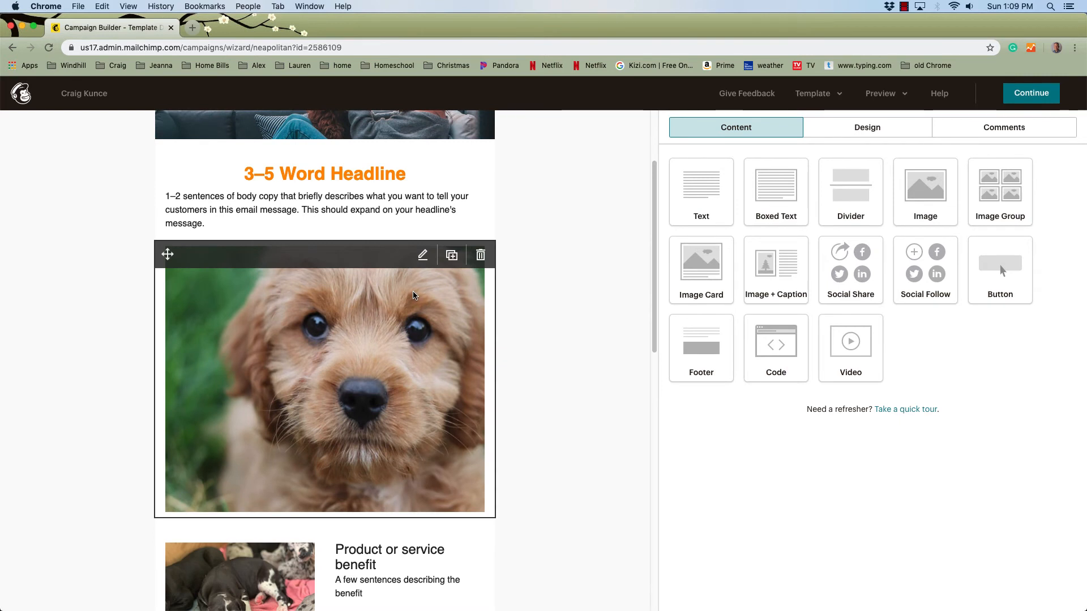
{"action": "left_click", "coordinate": [485, 287]}
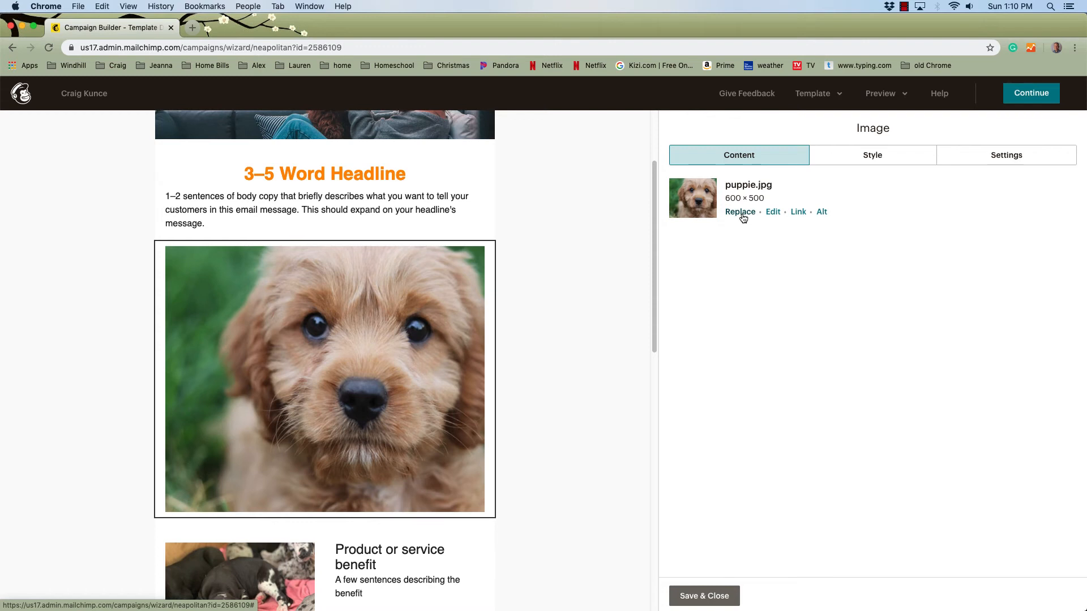
{"action": "left_click", "coordinate": [710, 597]}
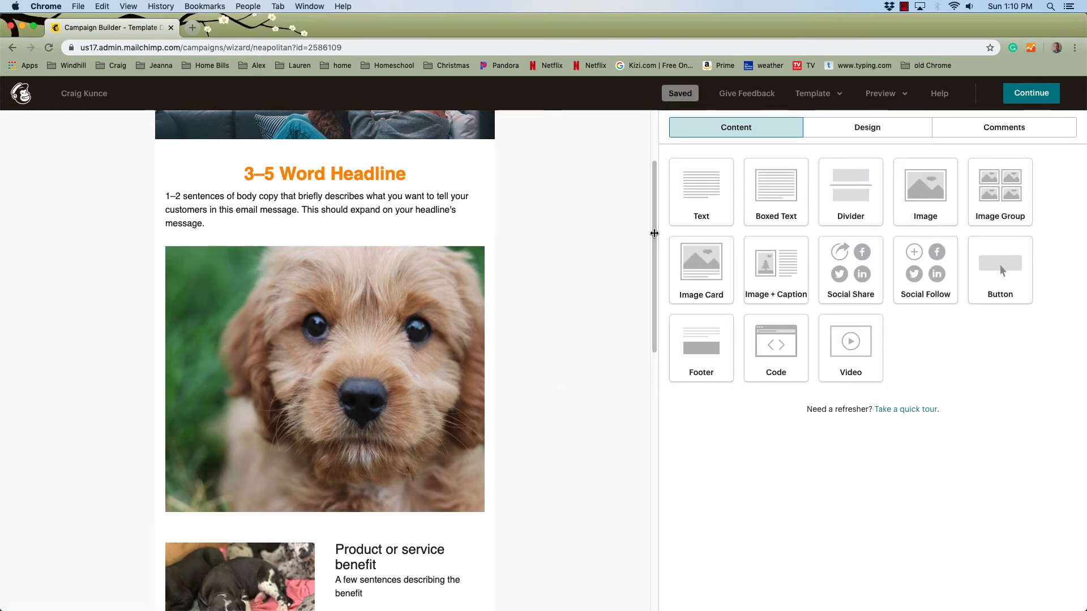
{"action": "left_click_drag", "start_coordinate": [655, 233], "coordinate": [648, 149]}
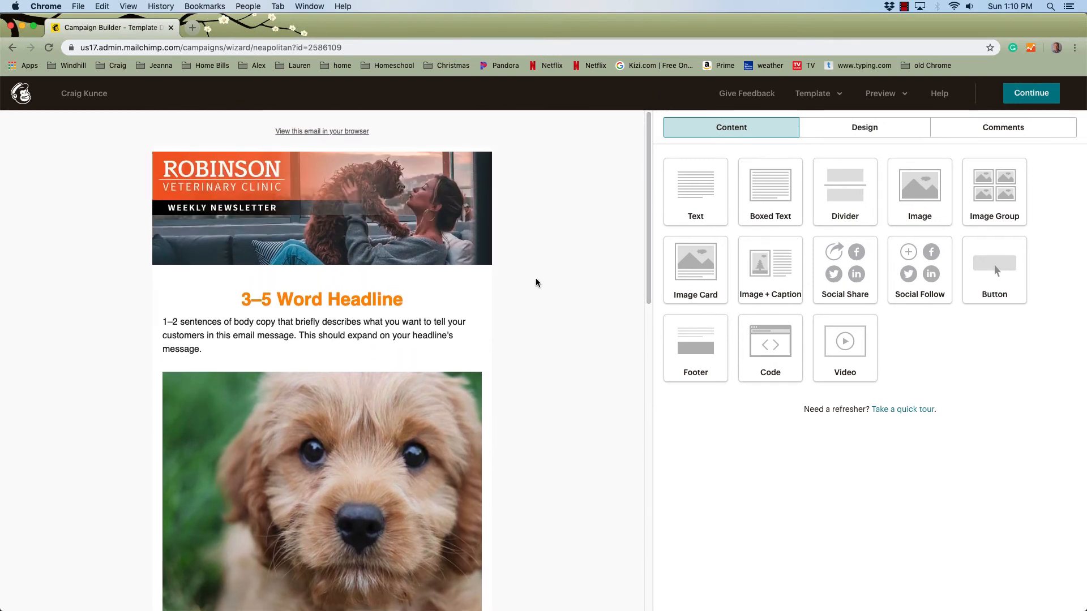
{"action": "mouse_move", "coordinate": [315, 186]}
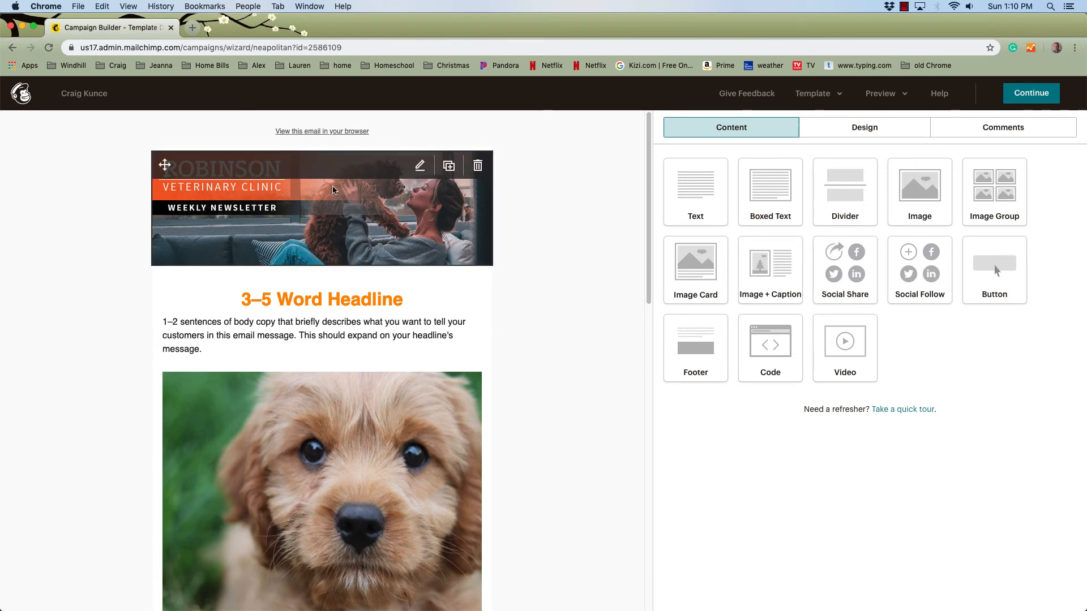
{"action": "left_click", "coordinate": [348, 197]}
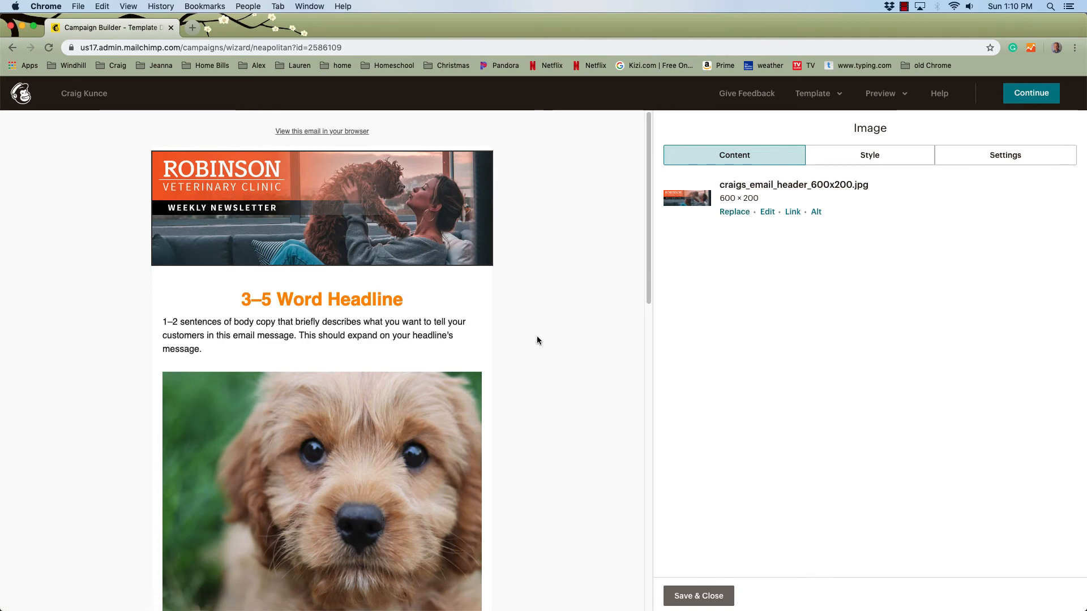
{"action": "scroll", "coordinate": [538, 353], "scroll_direction": "down", "scroll_amount": 3}
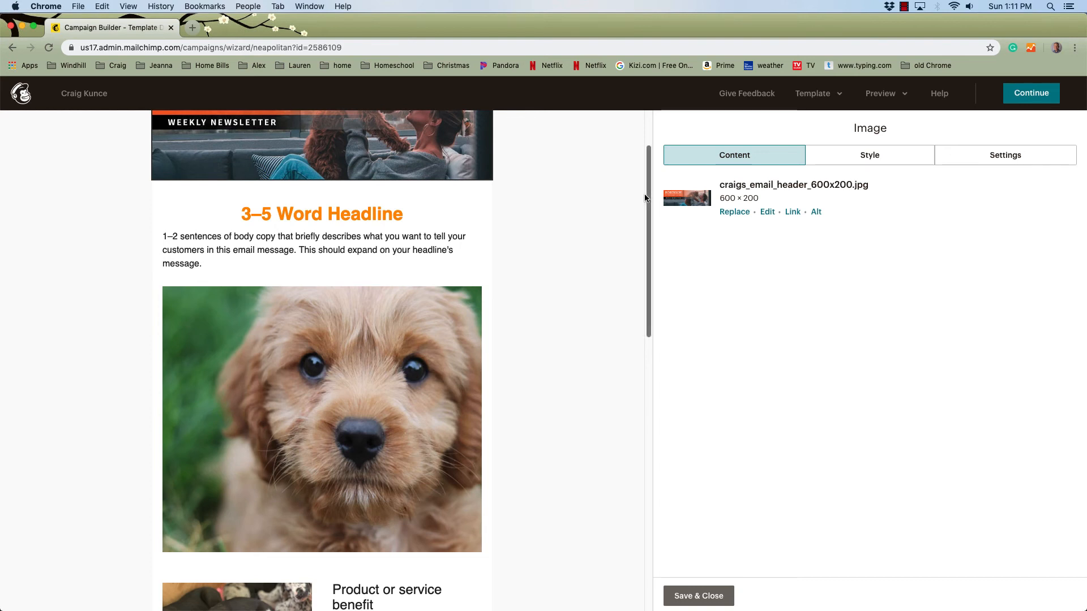
{"action": "left_click_drag", "start_coordinate": [649, 197], "coordinate": [642, 263]}
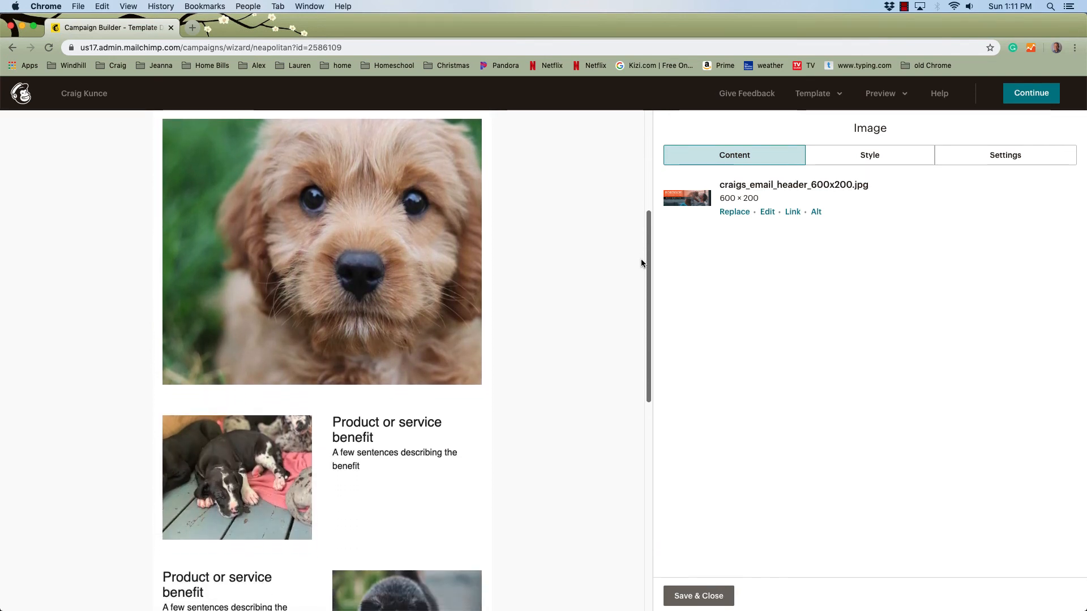
{"action": "left_click_drag", "start_coordinate": [642, 264], "coordinate": [647, 222]}
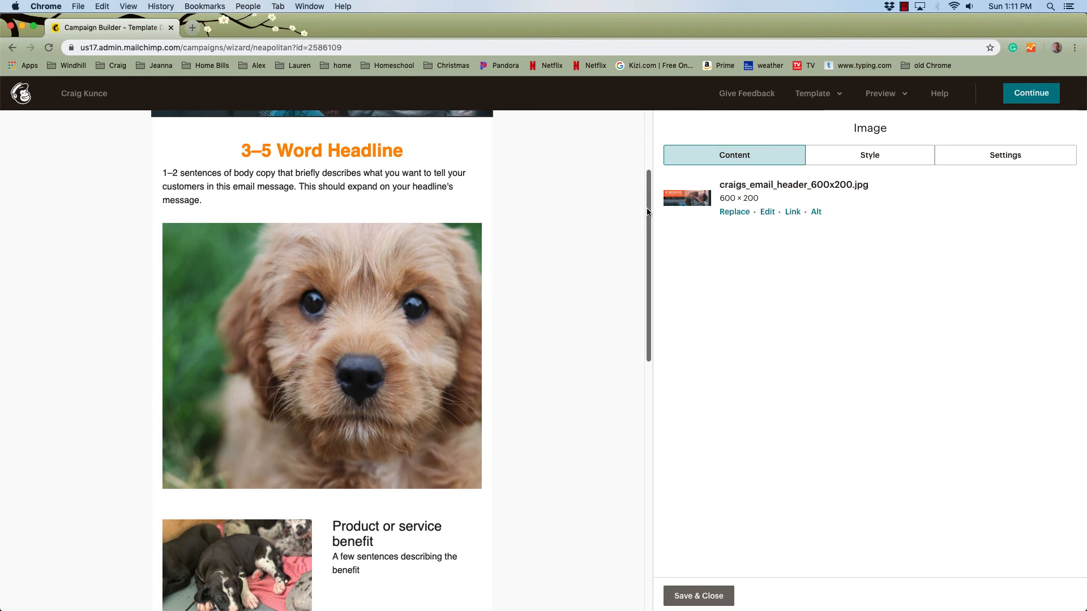
{"action": "left_click_drag", "start_coordinate": [649, 212], "coordinate": [651, 148]}
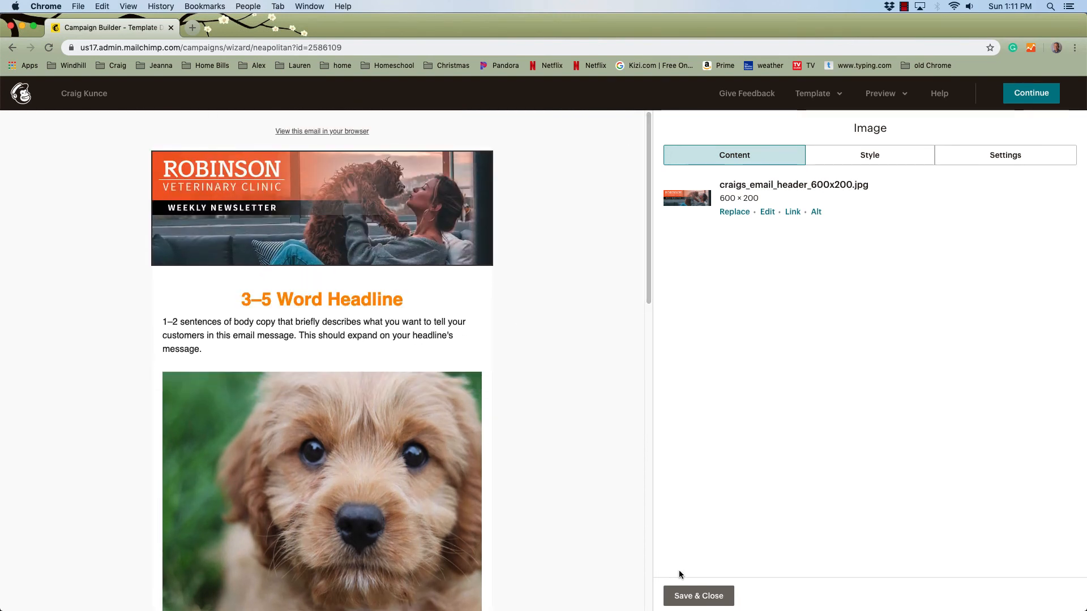
{"action": "left_click", "coordinate": [682, 594]}
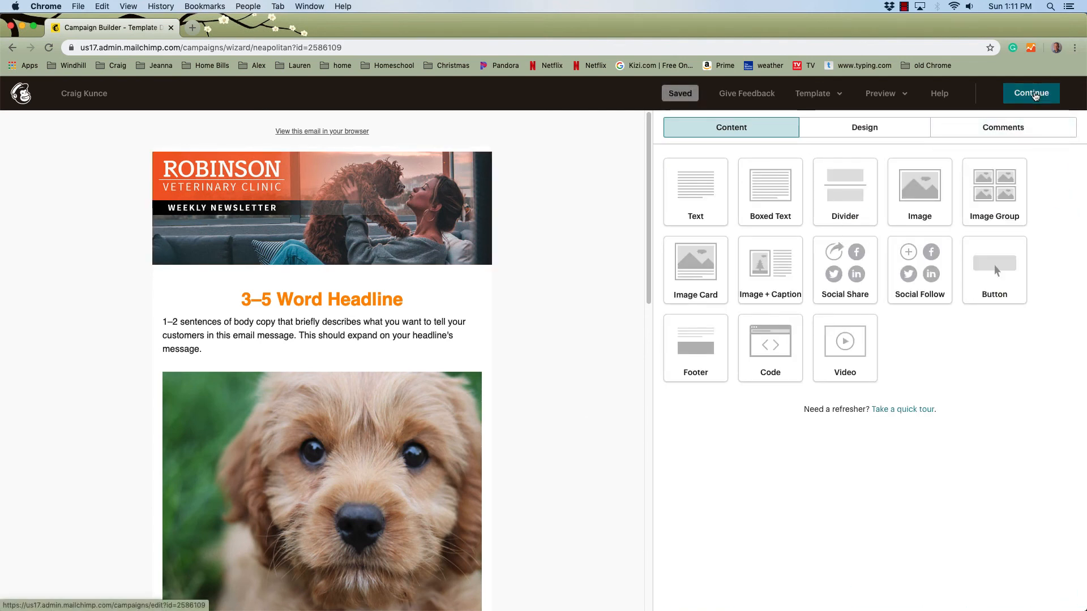
Step: Exit the email designer and go to the Campaigns list showing the Regular draft
{"action": "left_click", "coordinate": [1035, 96]}
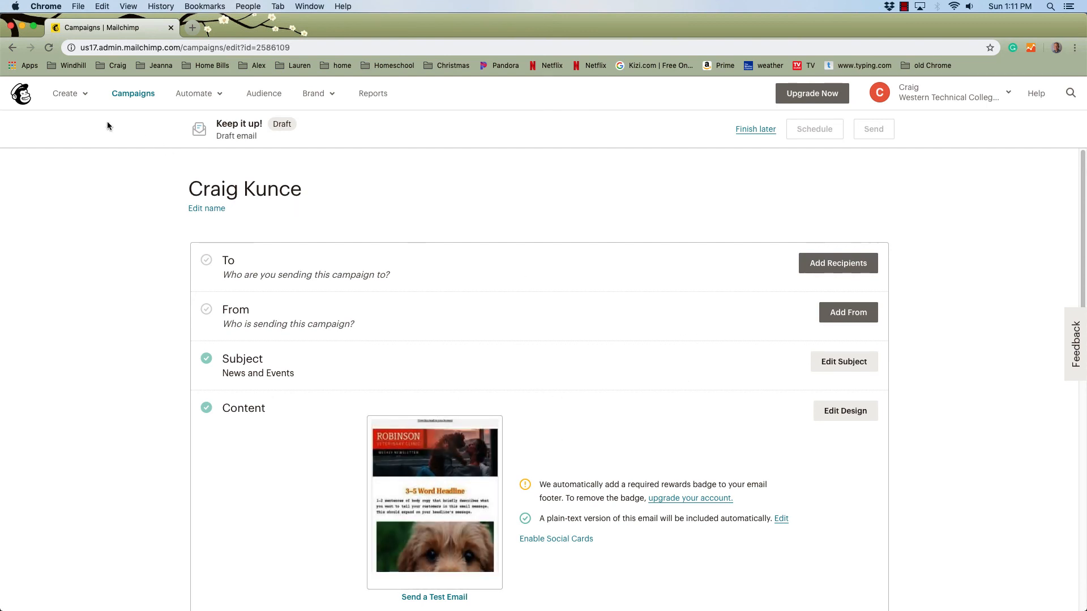
{"action": "left_click", "coordinate": [127, 98]}
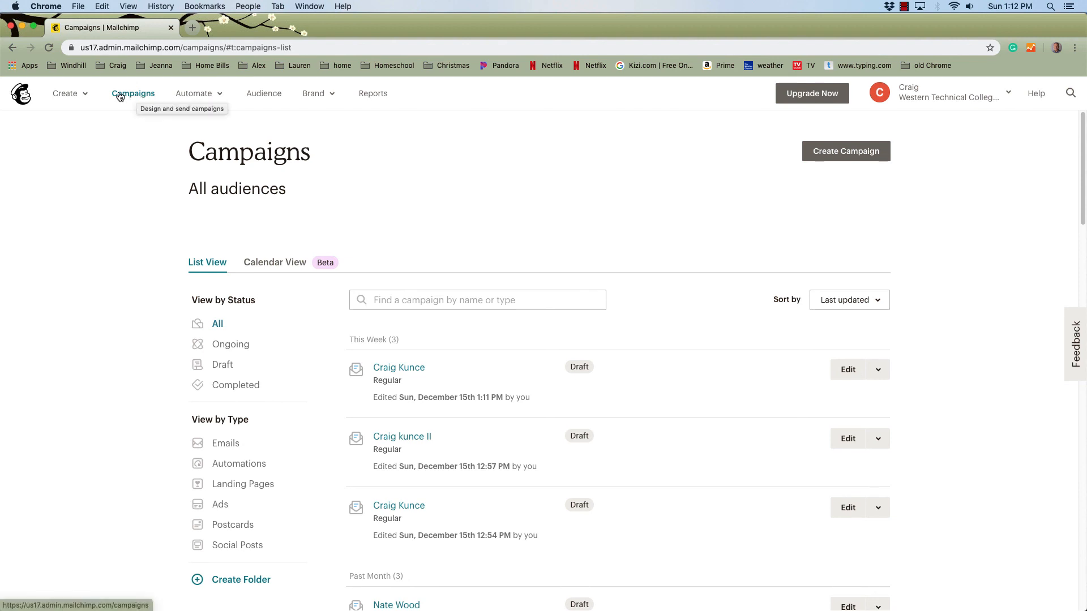
{"action": "left_click", "coordinate": [411, 370]}
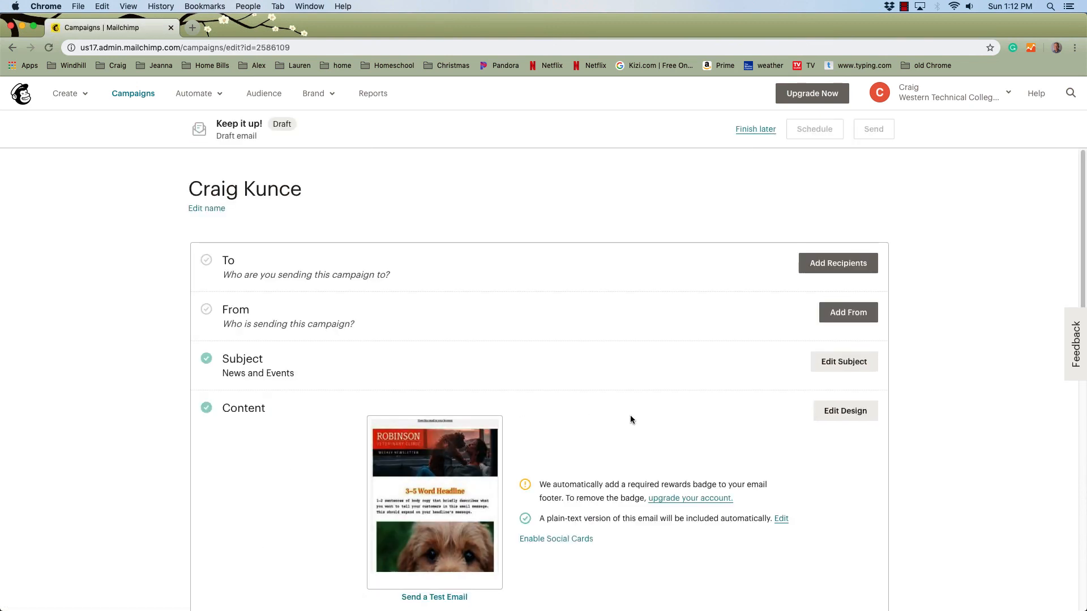
{"action": "left_click", "coordinate": [840, 414]}
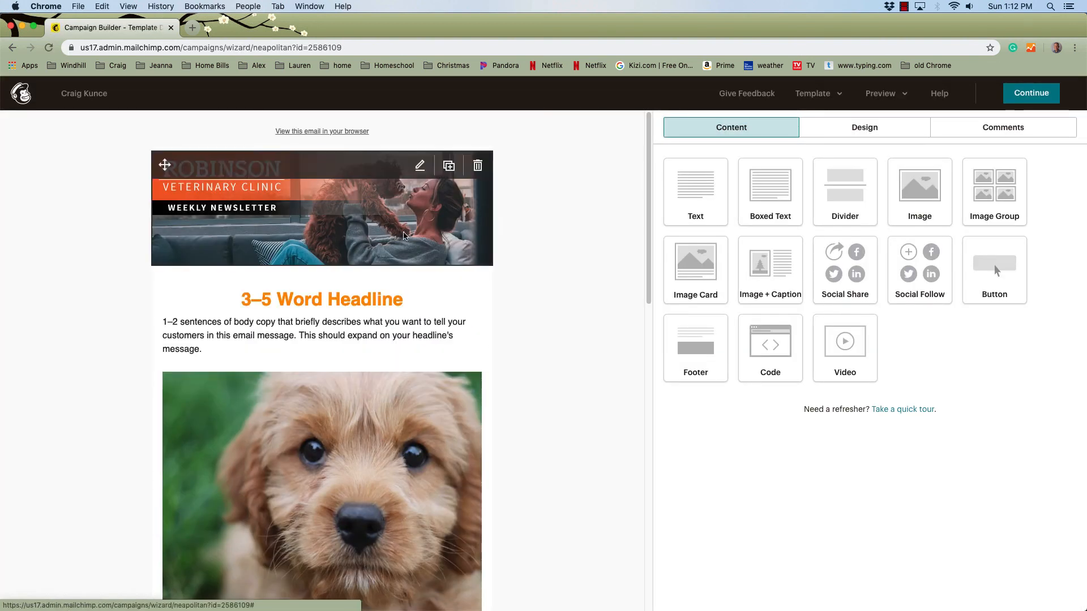
{"action": "scroll", "coordinate": [554, 376], "scroll_direction": "down", "scroll_amount": 3}
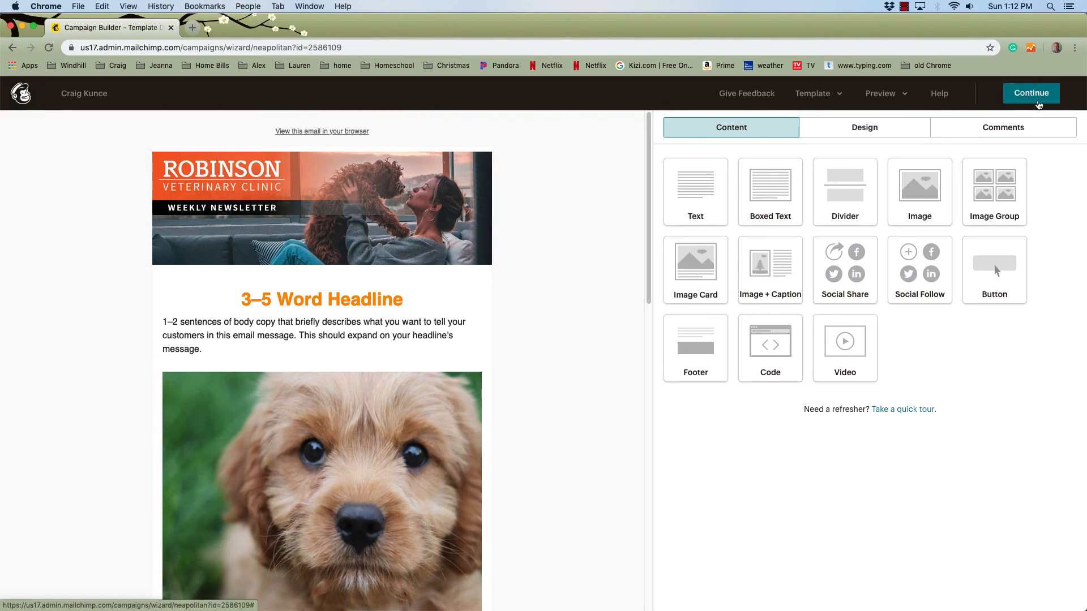
{"action": "left_click", "coordinate": [1026, 95]}
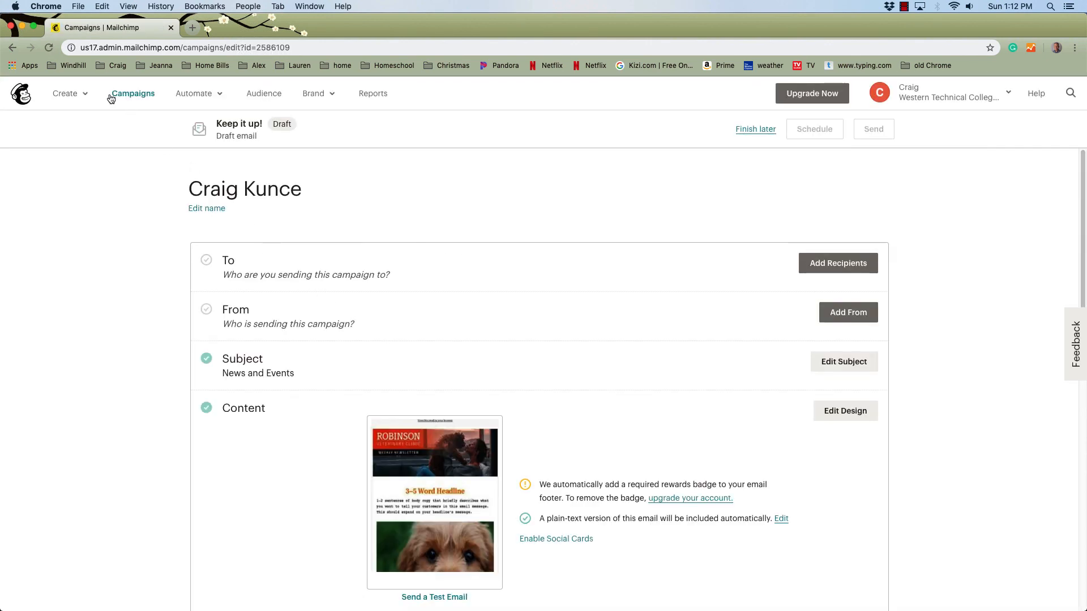
{"action": "left_click", "coordinate": [136, 97]}
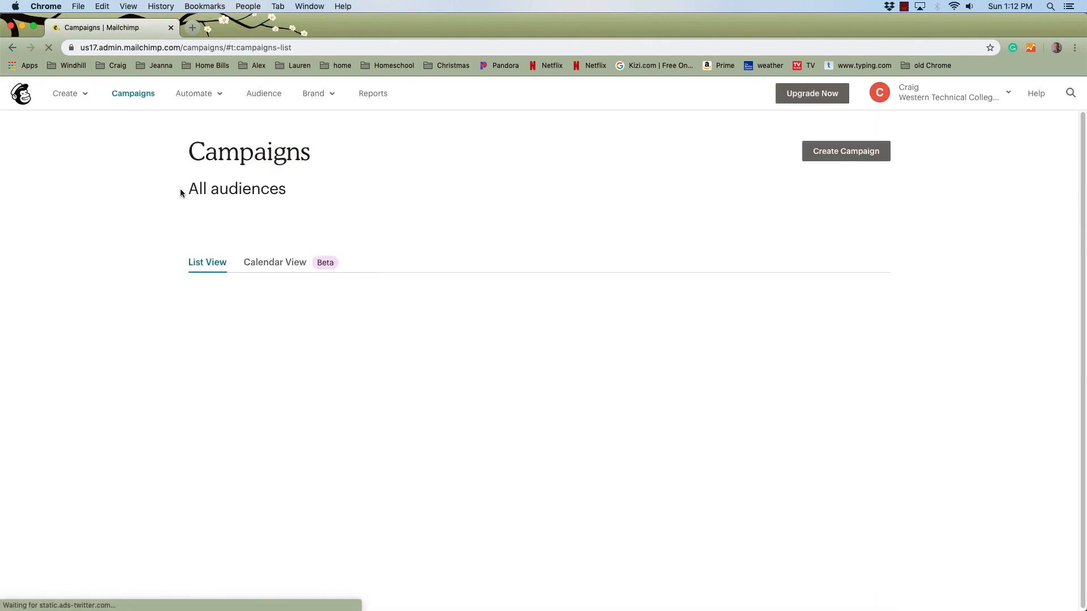